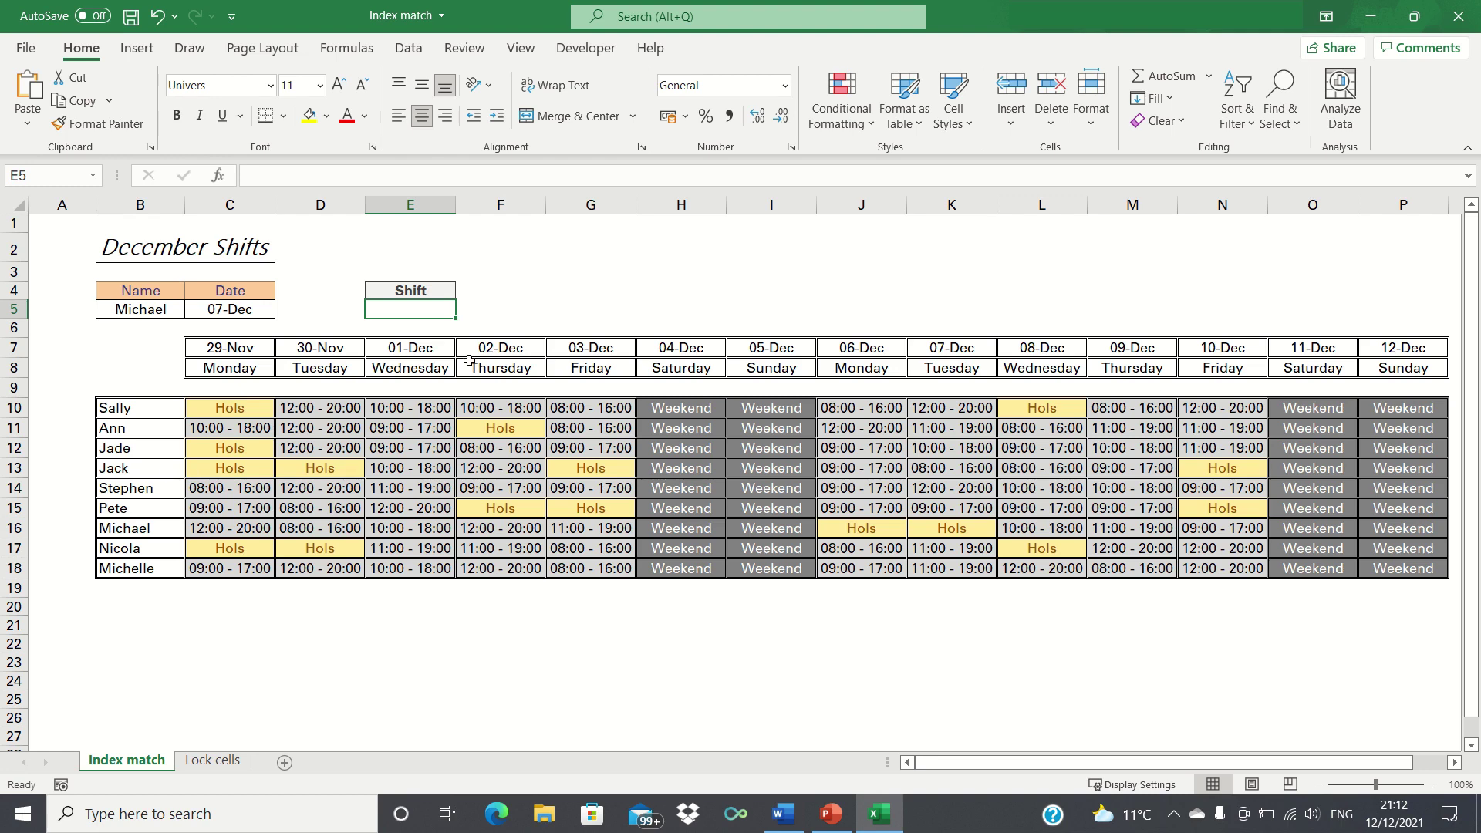
Step: Undo the last change and demo =INDEX(B10:B18,4) in E5, which returns Jack
key(ctrl+z)
text(=INDEX()
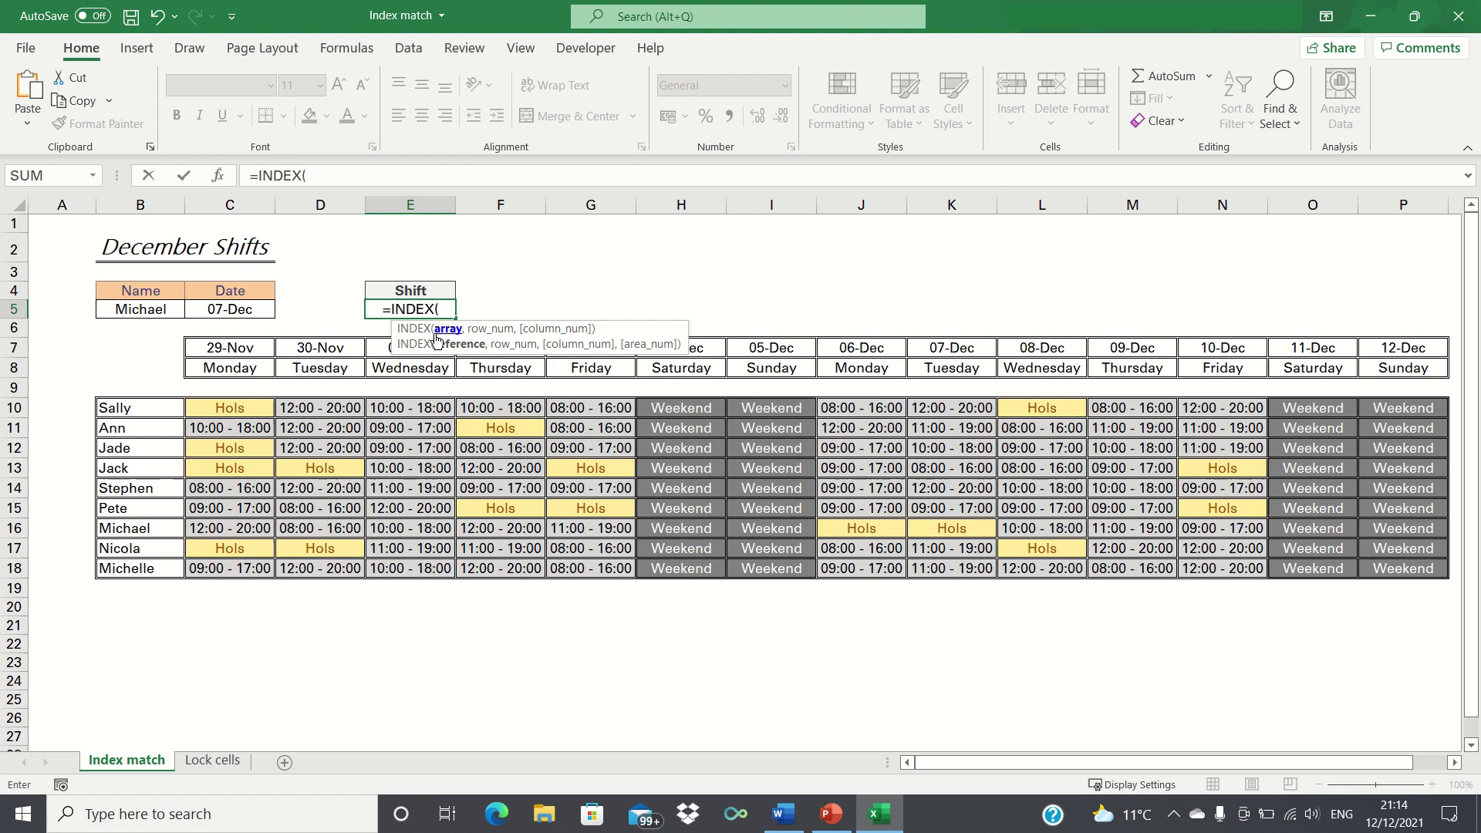
click(130, 409)
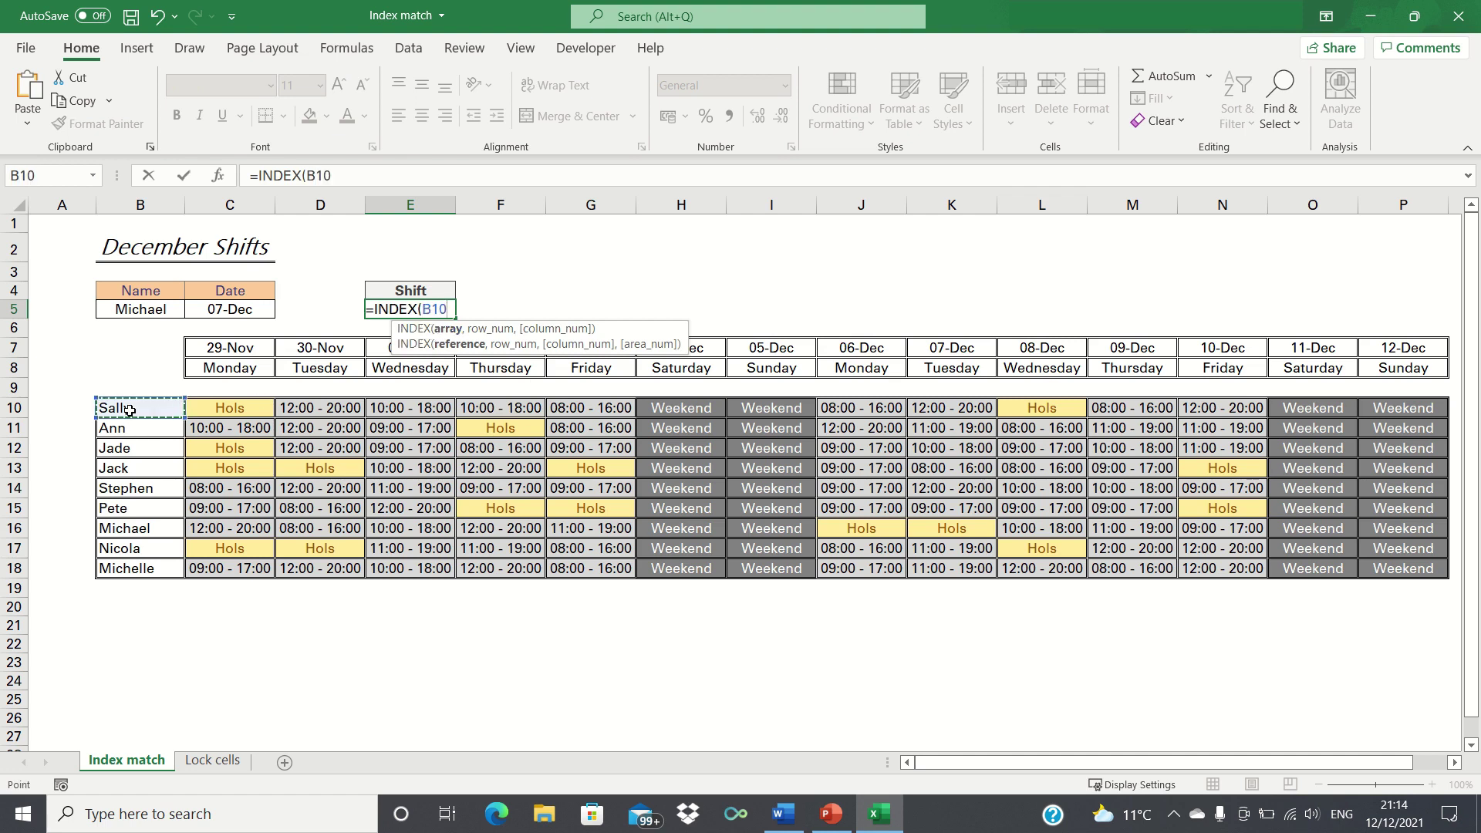
key(ctrl+shift+Down)
text(,4)
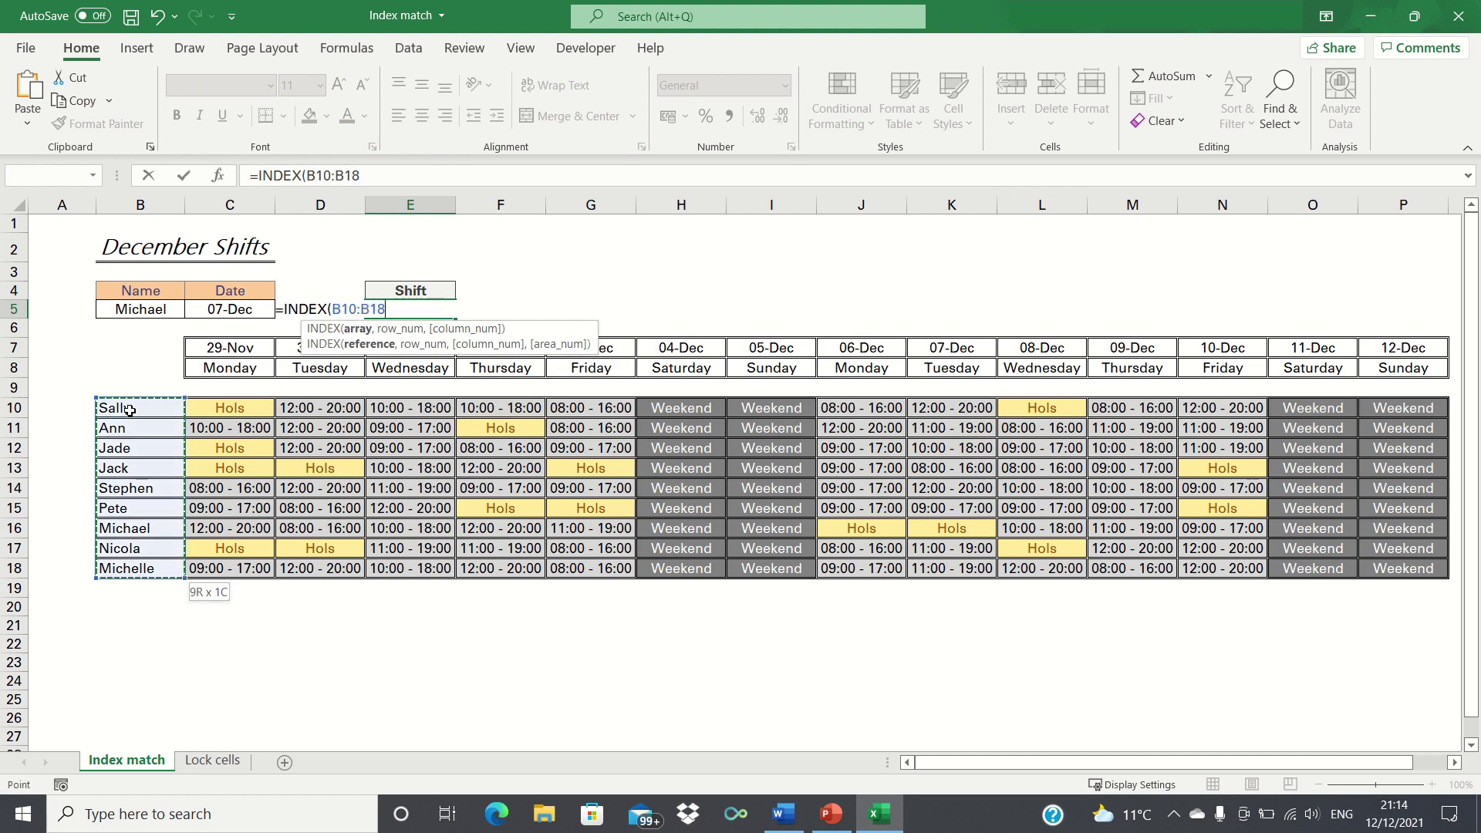
key(Return)
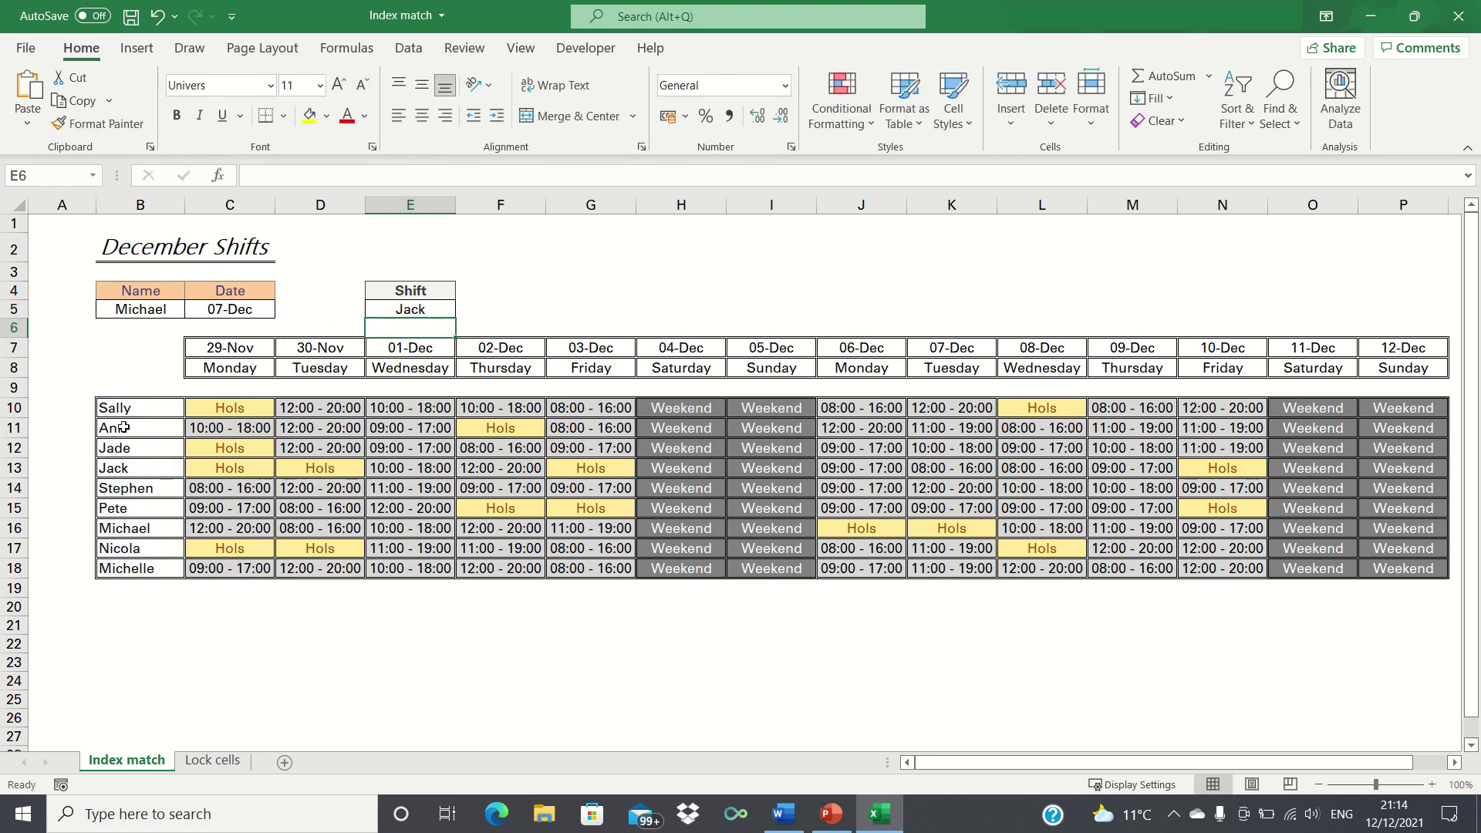
Step: Clear the INDEX demonstration from cell E5
key(Up)
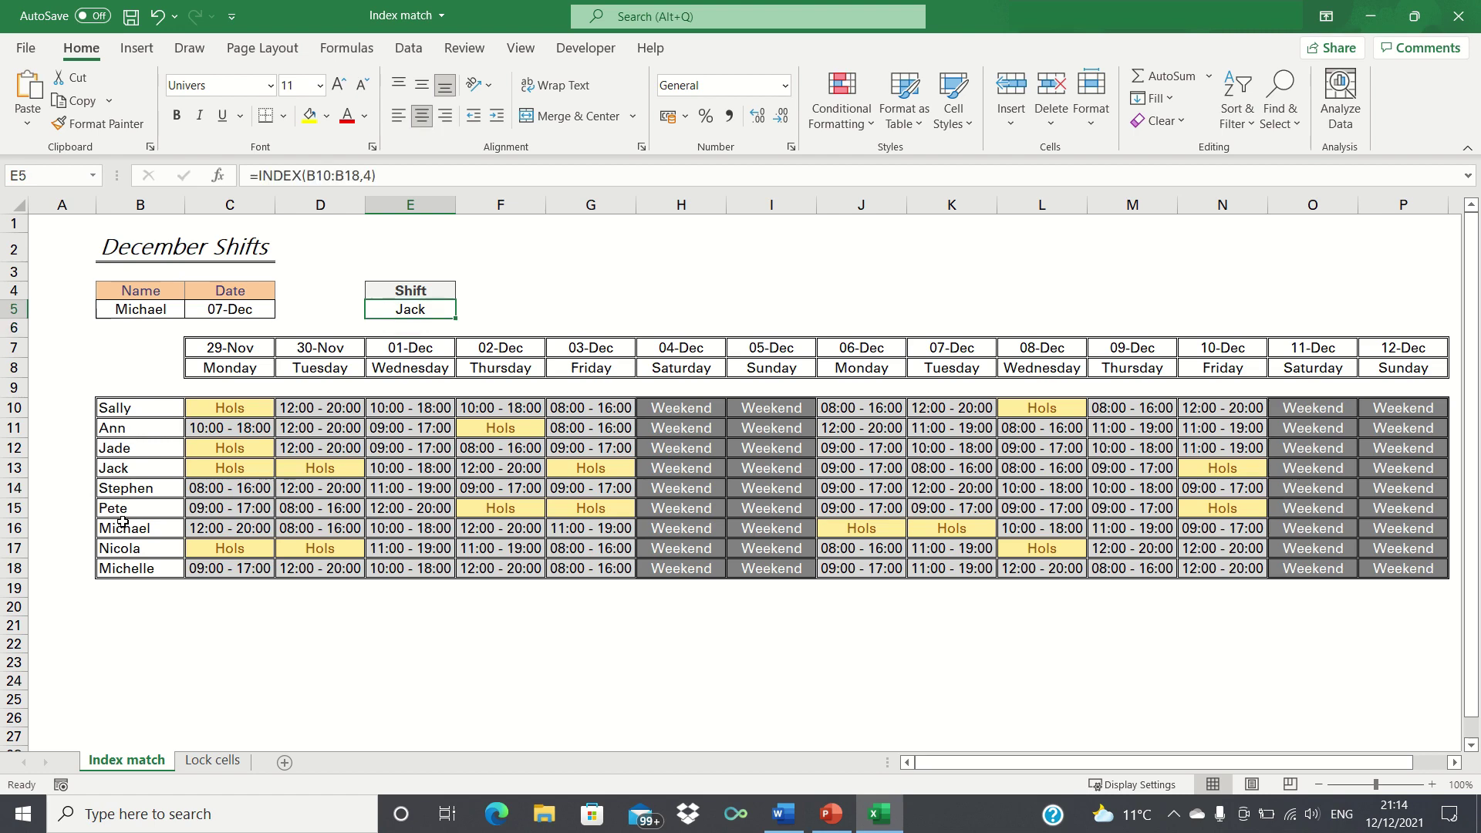
key(F2)
key(Escape)
key(Delete)
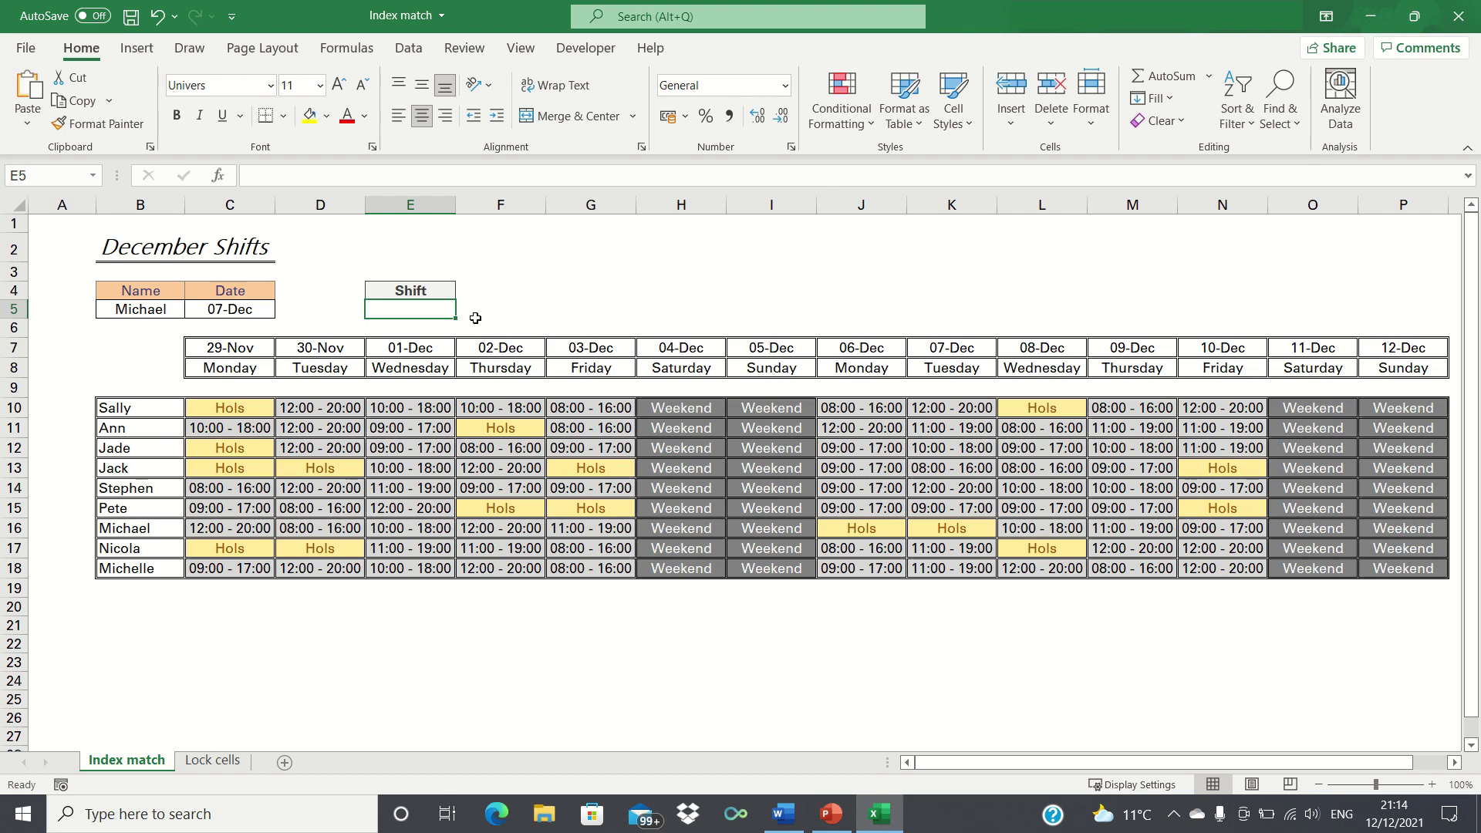
Step: Demo =MATCH(B5,B10:B18,FALSE) in E5, which returns 7 for Michael
text(=MATCH()
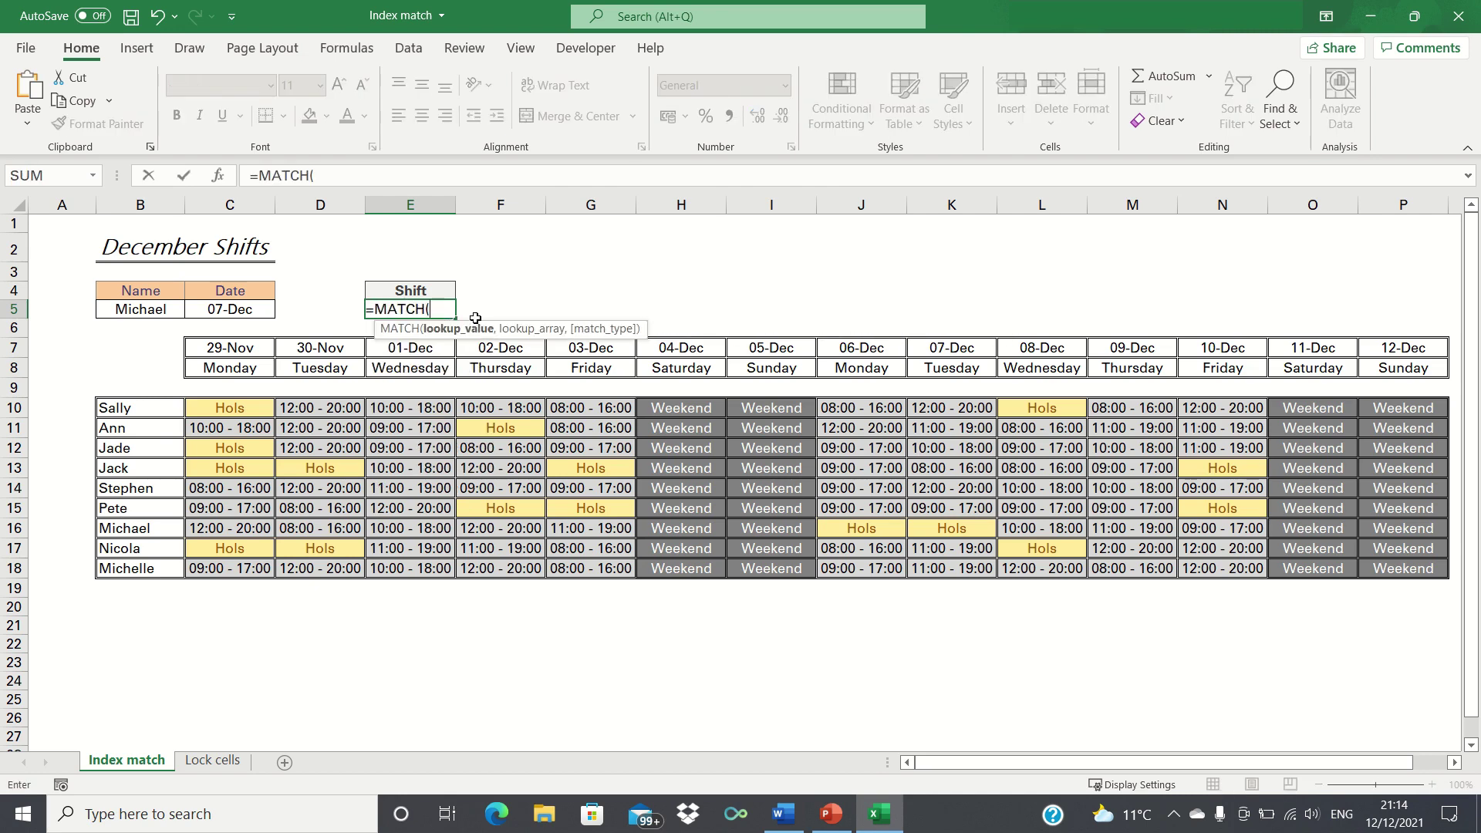
click(156, 310)
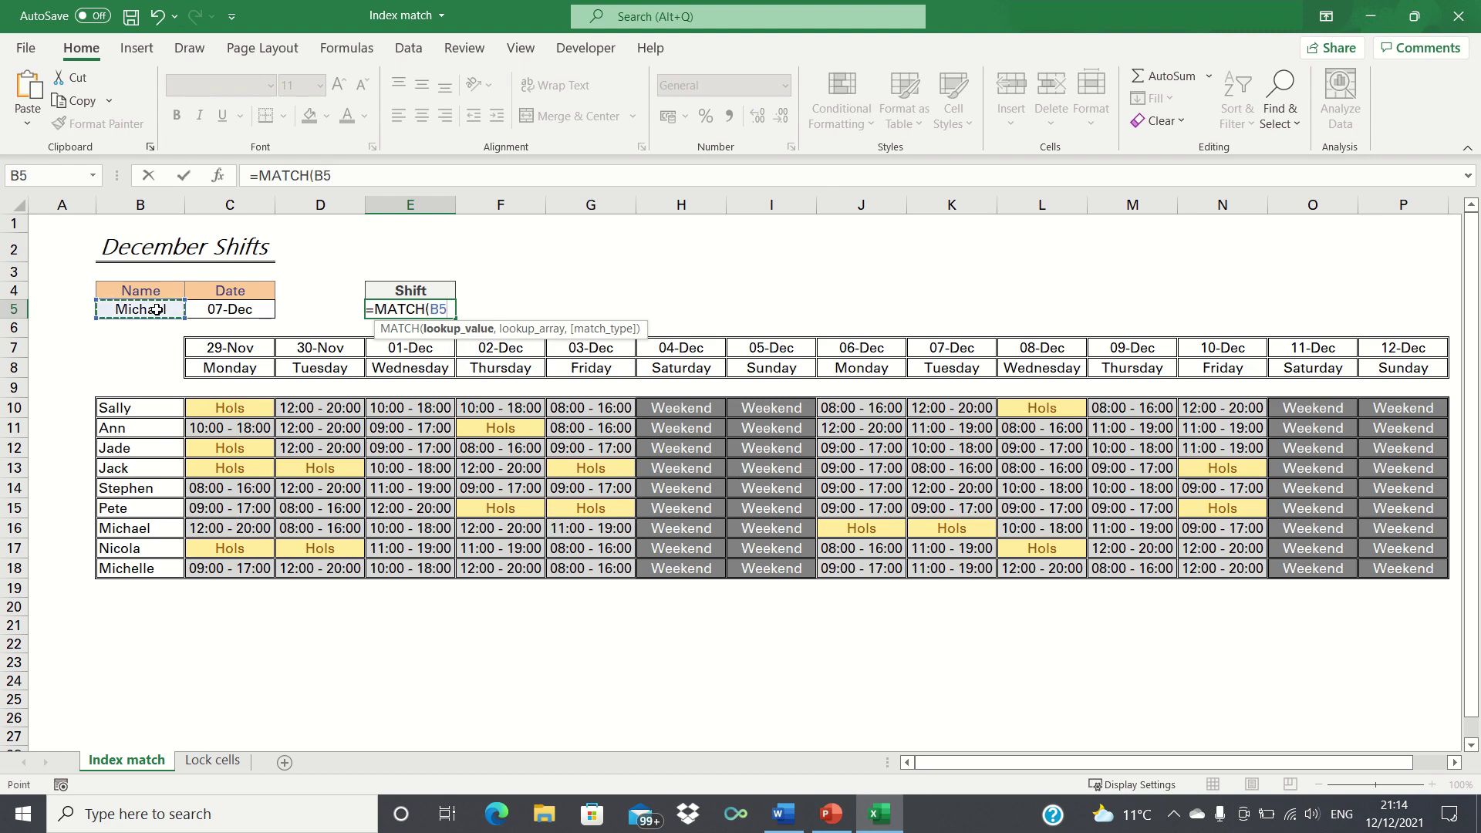
text(,)
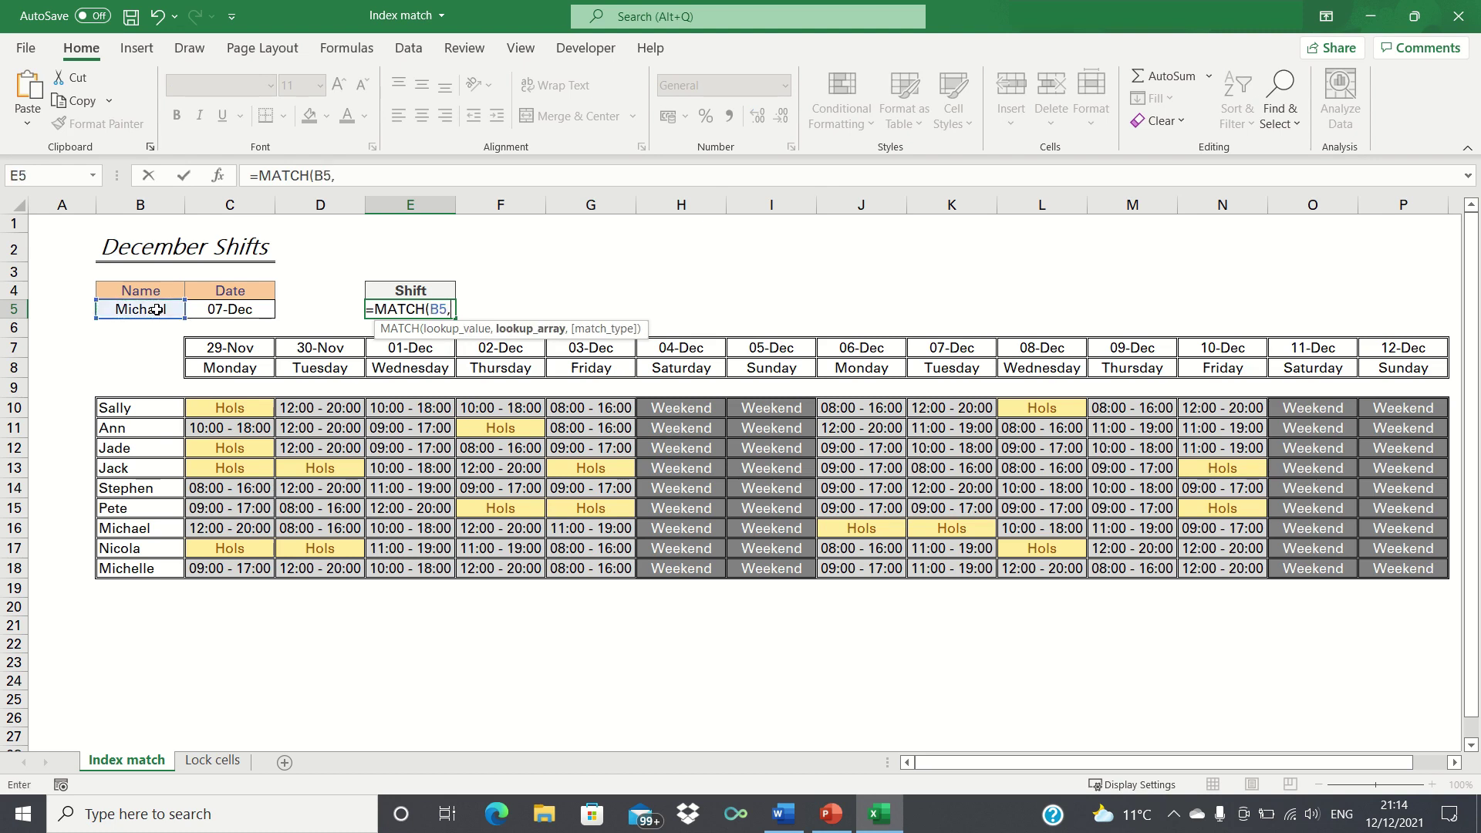
click(147, 408)
key(ctrl+shift+Down)
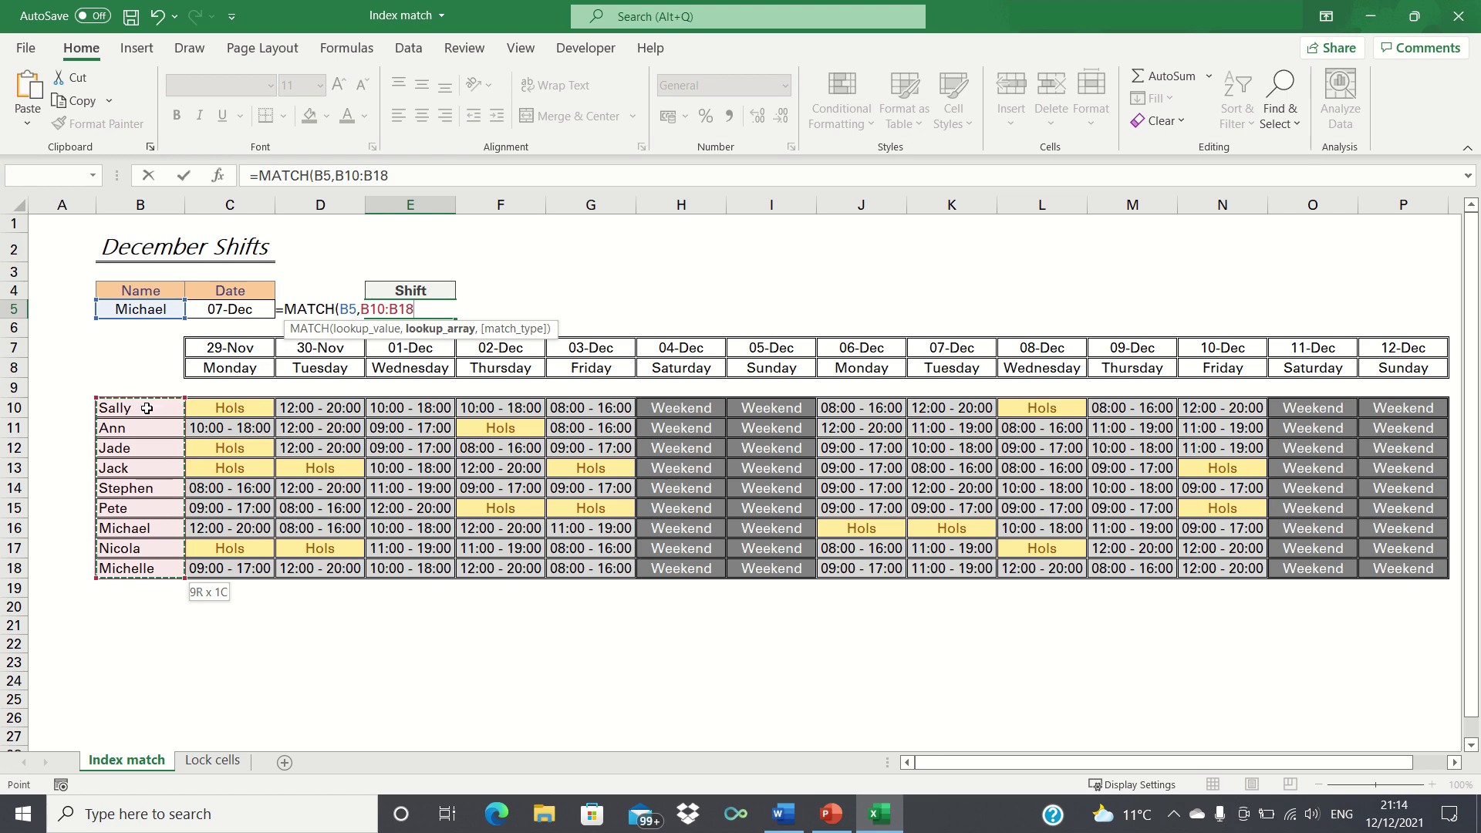
text(,FALSE))
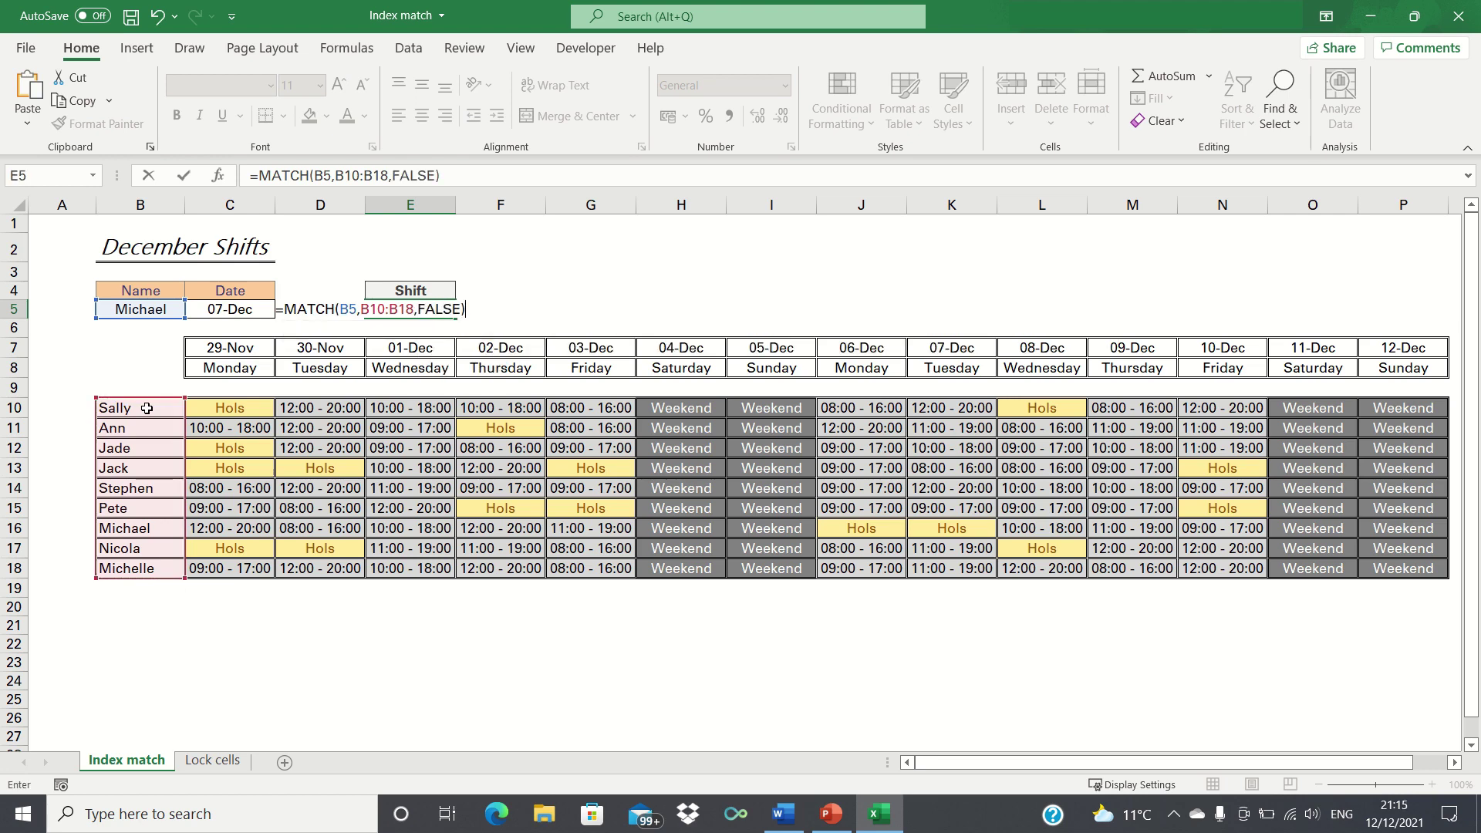
key(Return)
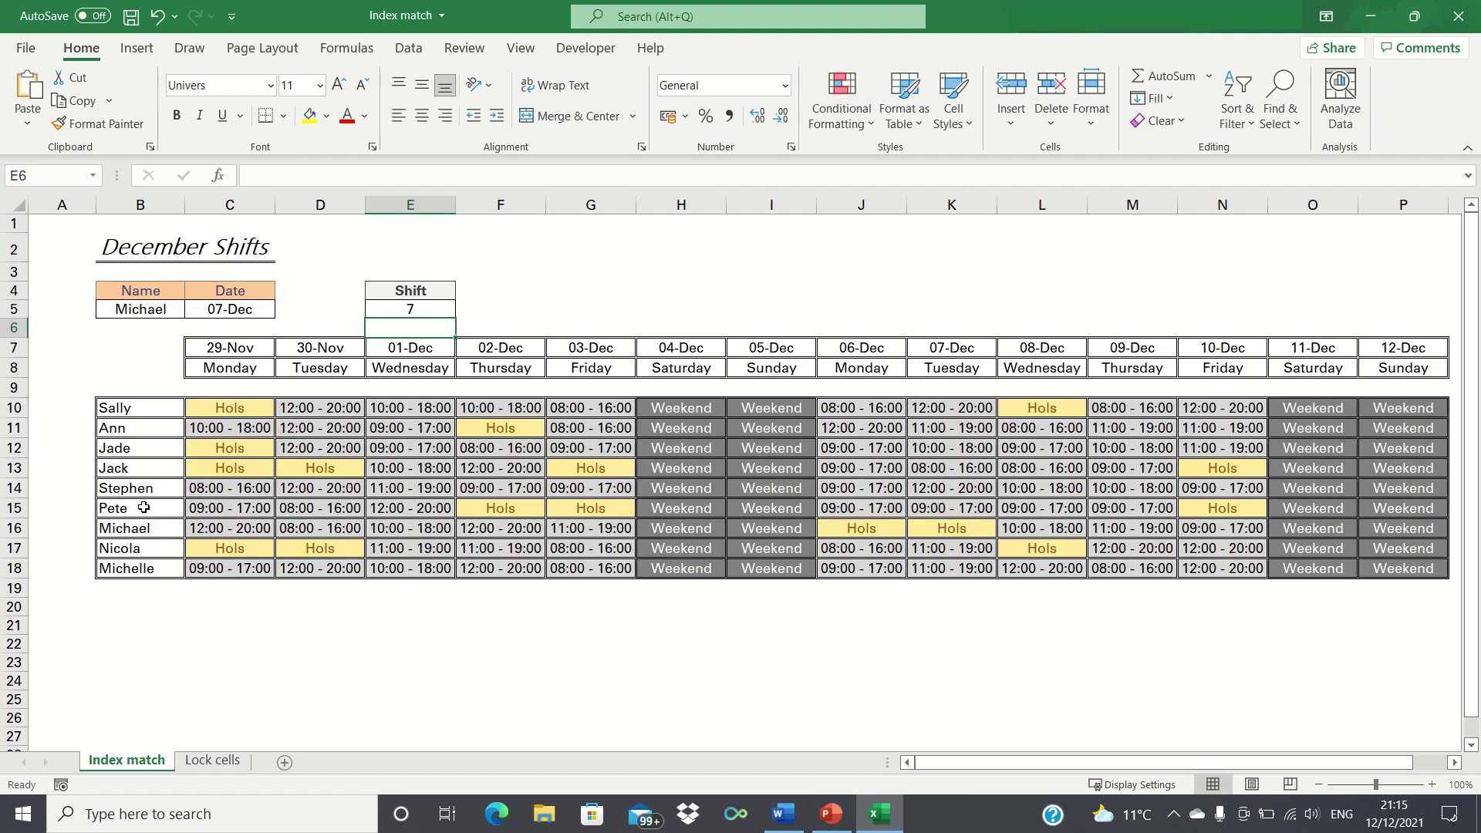
Step: Remove the MATCH demonstration and go back to E5 to start again
key(Up)
key(F2)
key(shift+Home)
key(ctrl+x)
key(Return)
key(Up)
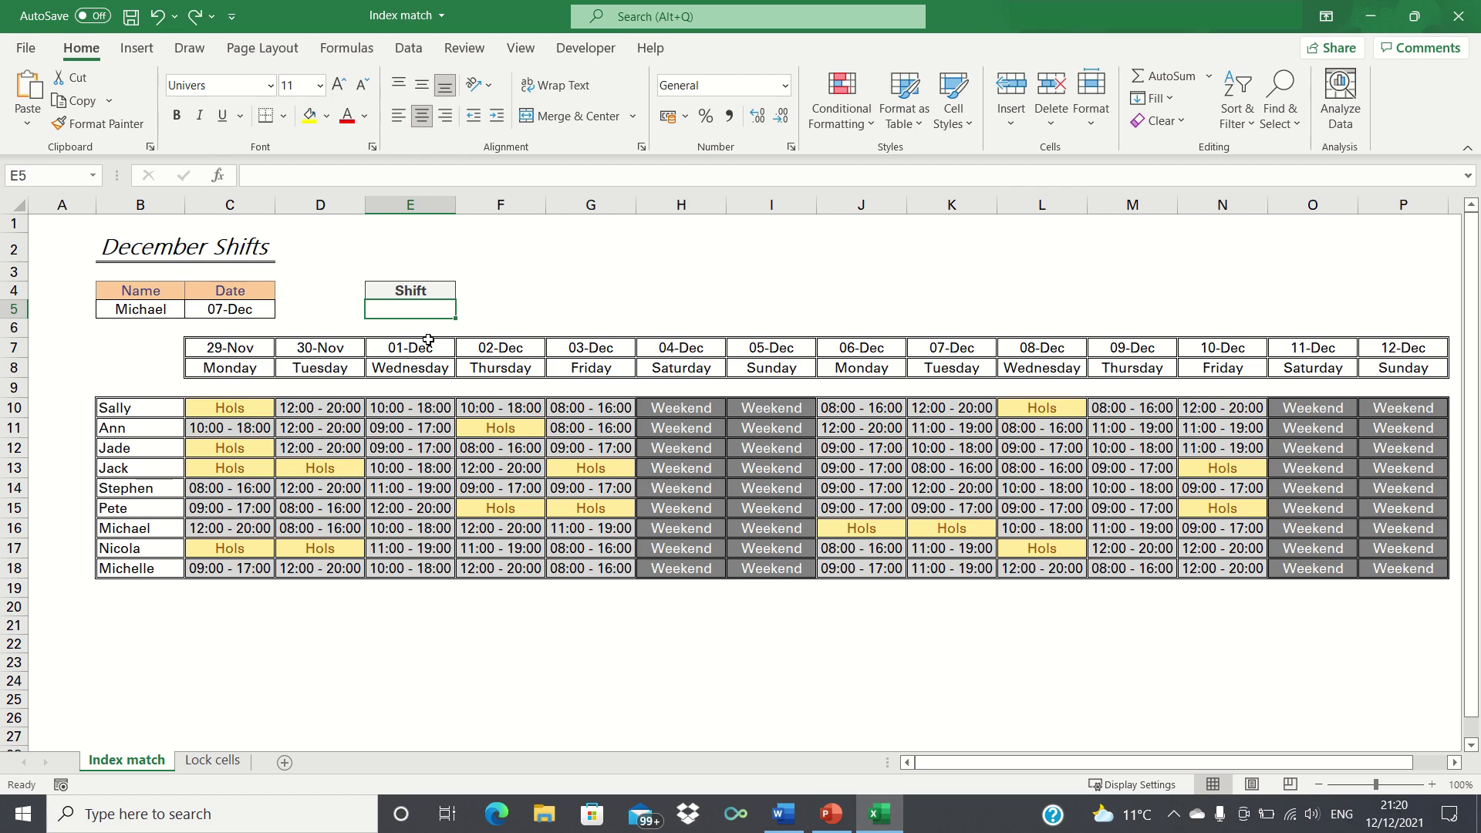
Step: Start E5's formula as =INDEX(C10:P18, spanning the whole shift table
text(=INDEX()
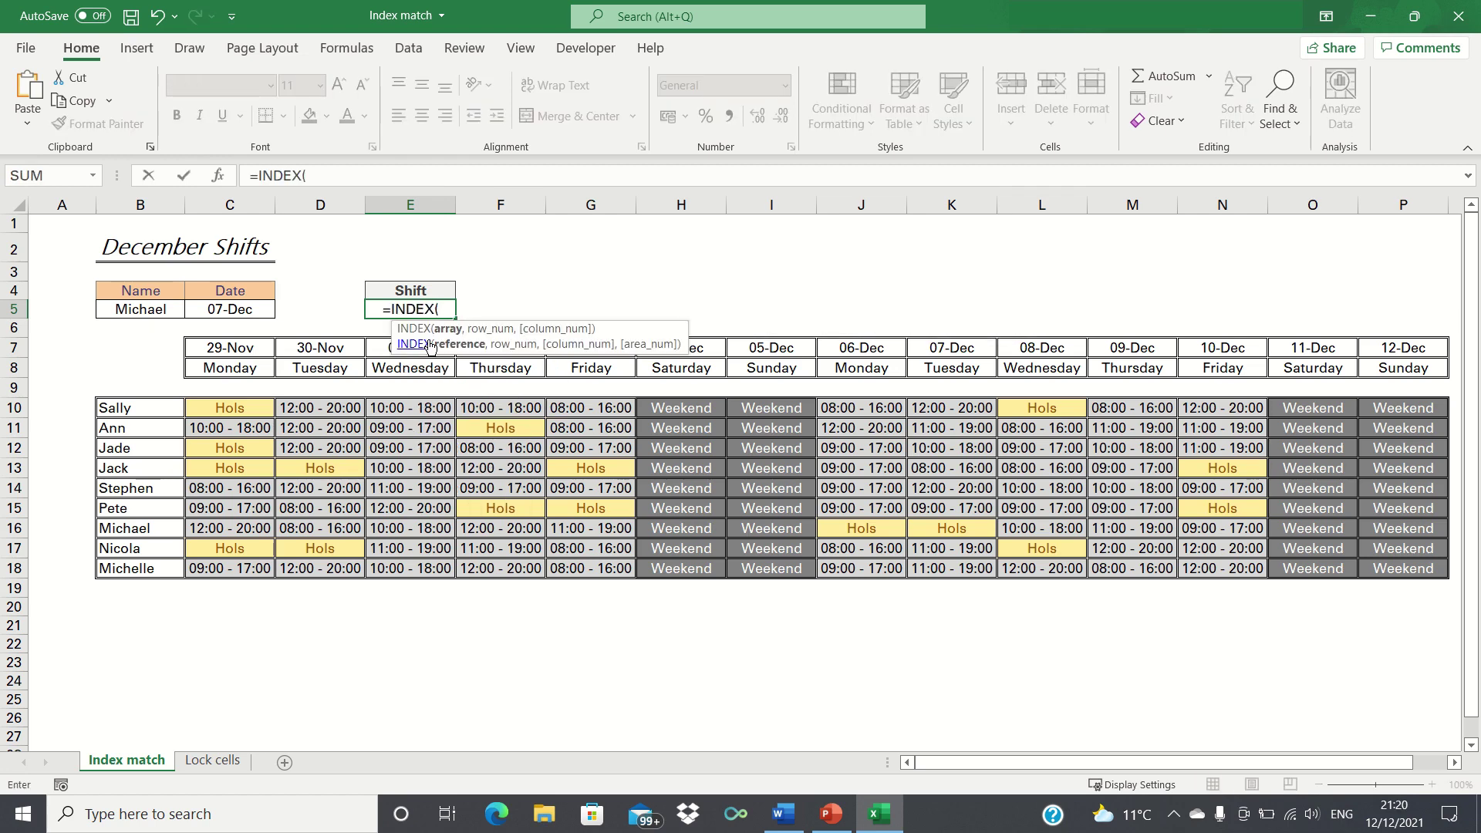
click(238, 405)
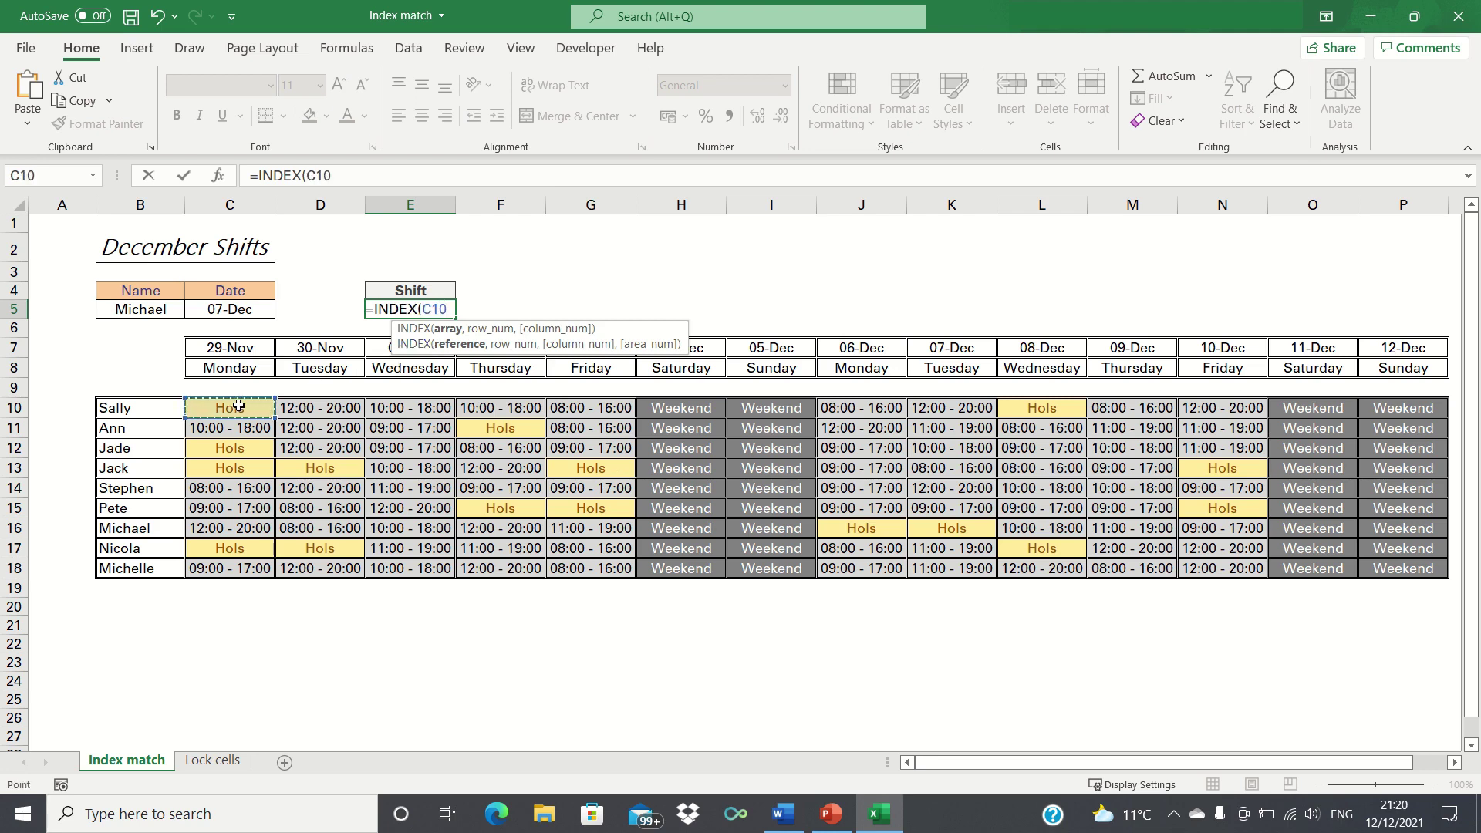
key(ctrl+shift+Right)
key(ctrl+shift+Down)
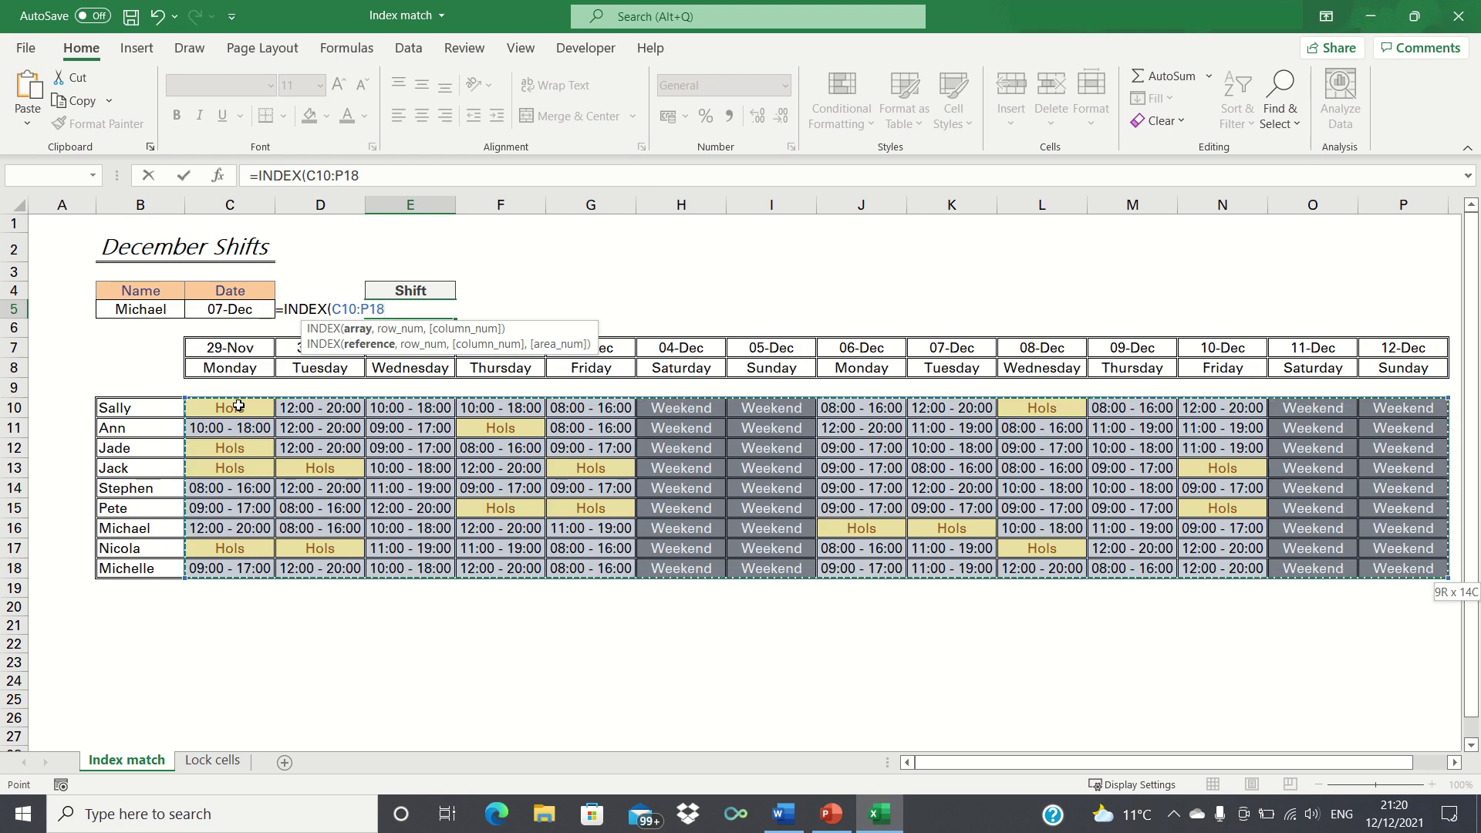
text(,)
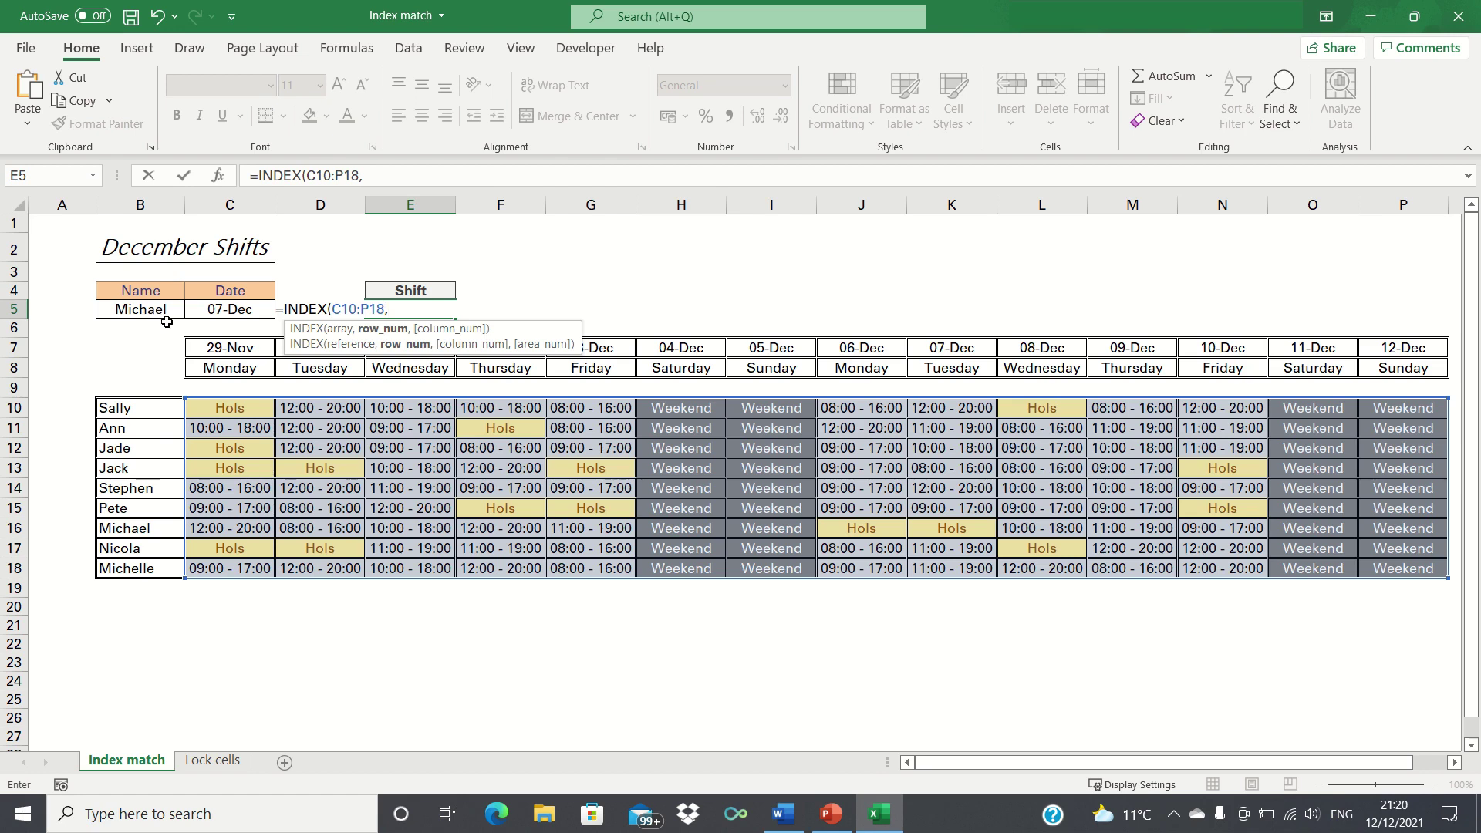
Step: Add the row lookup MATCH(B5,B10:B18,0) to match the chosen name exactly
text(MATCH)
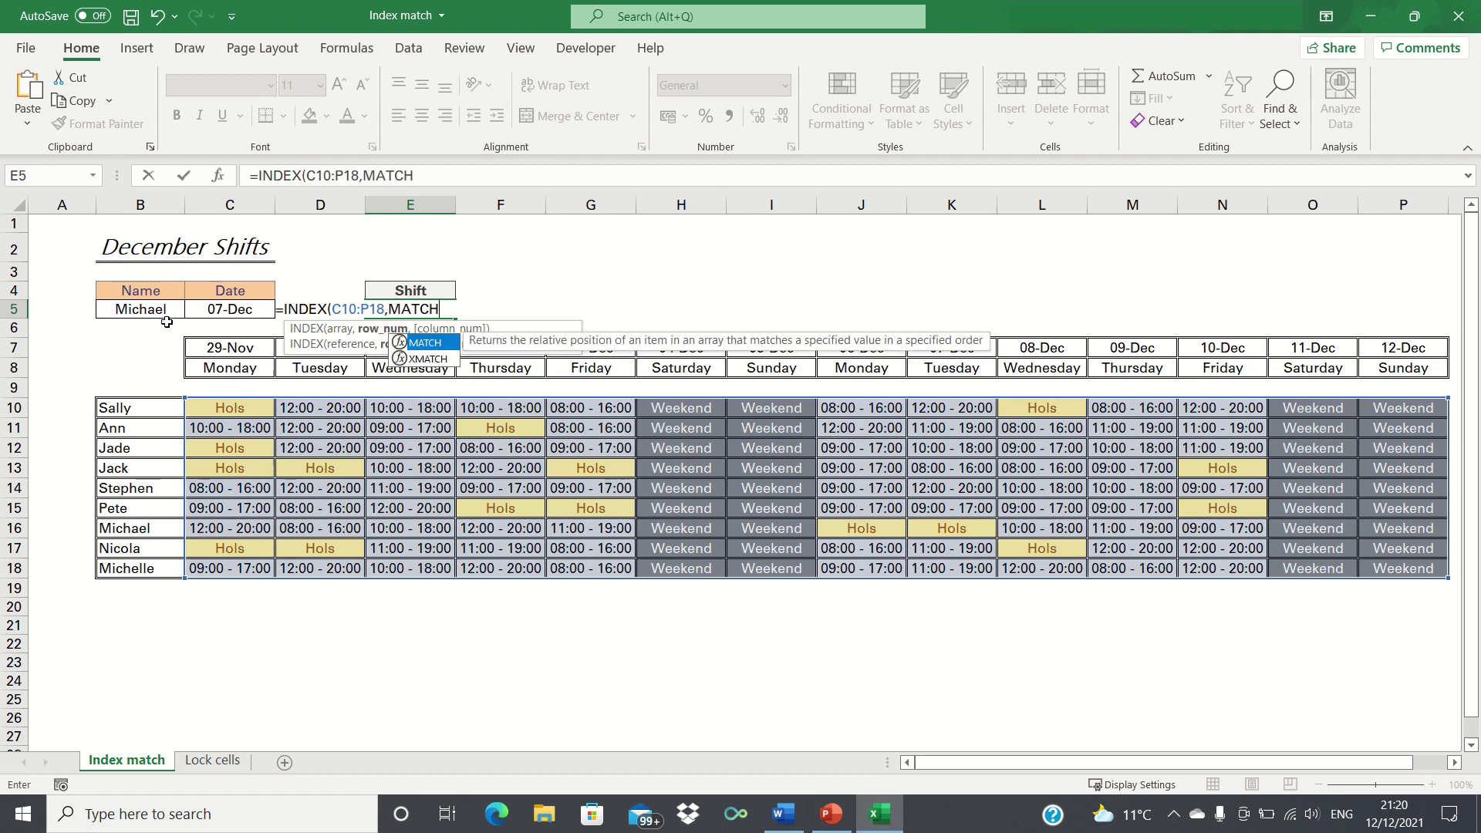
text(()
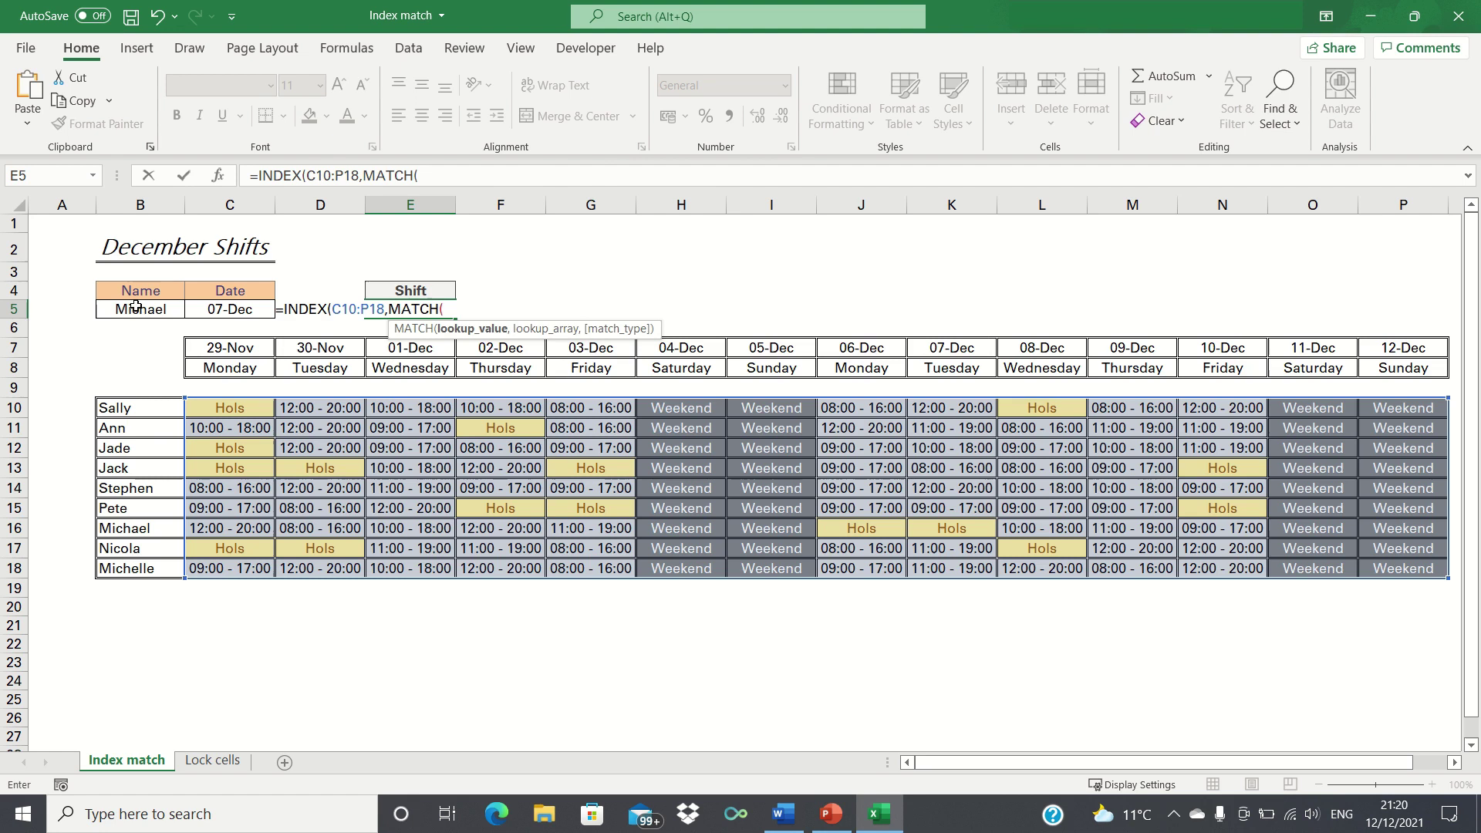
click(135, 305)
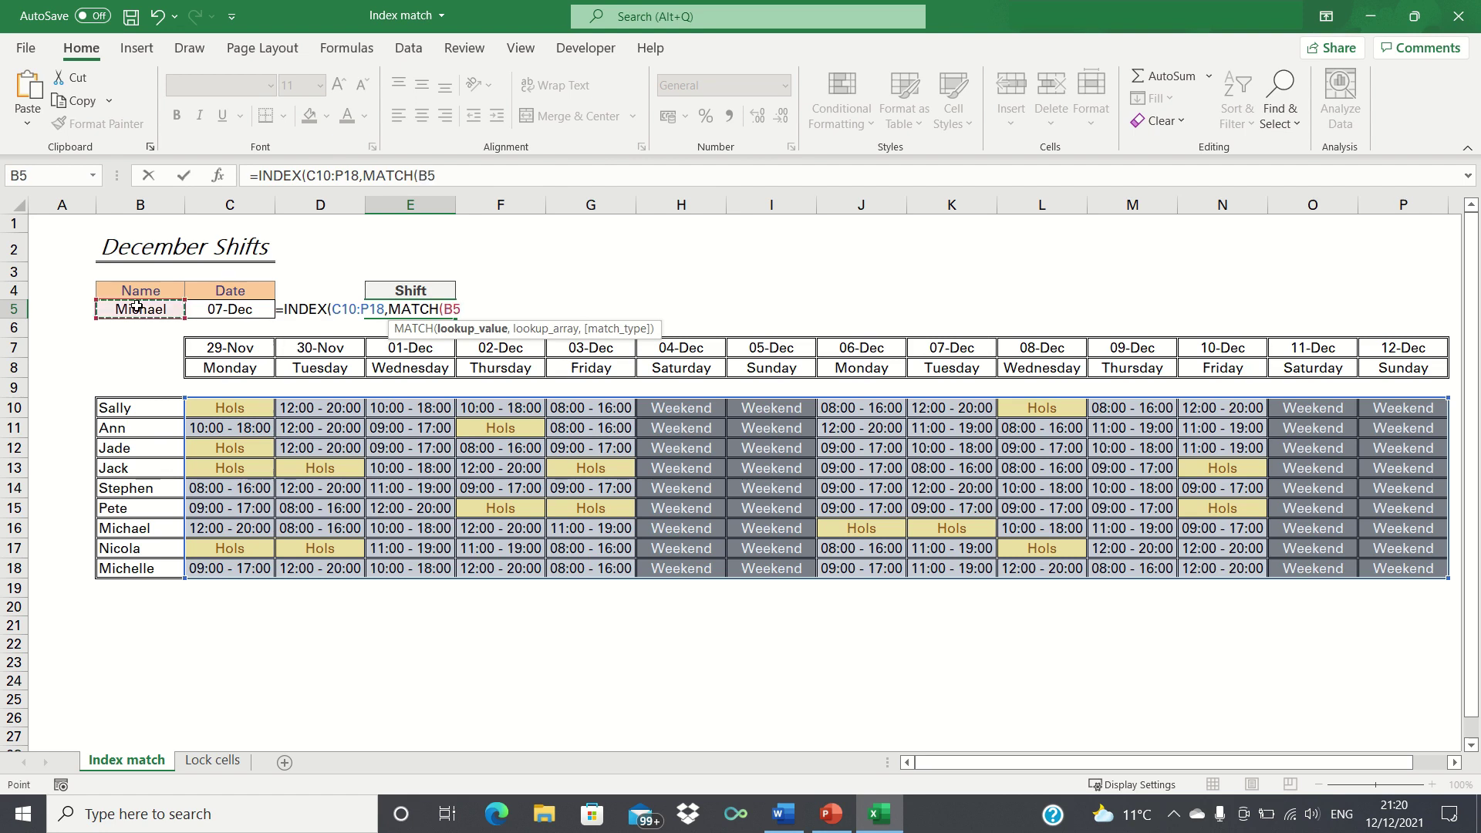
text(,)
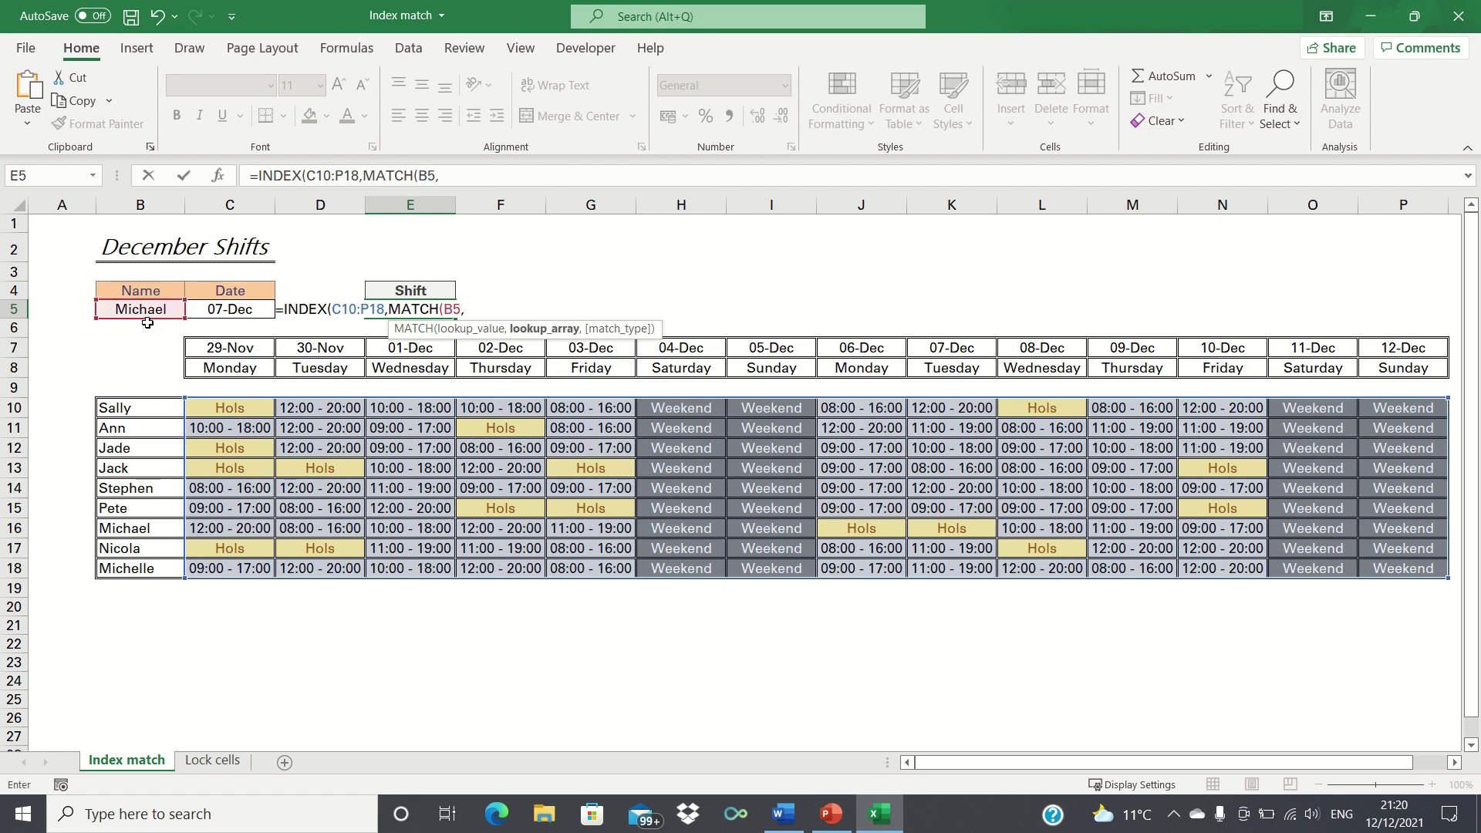
click(144, 410)
key(ctrl+shift+Down)
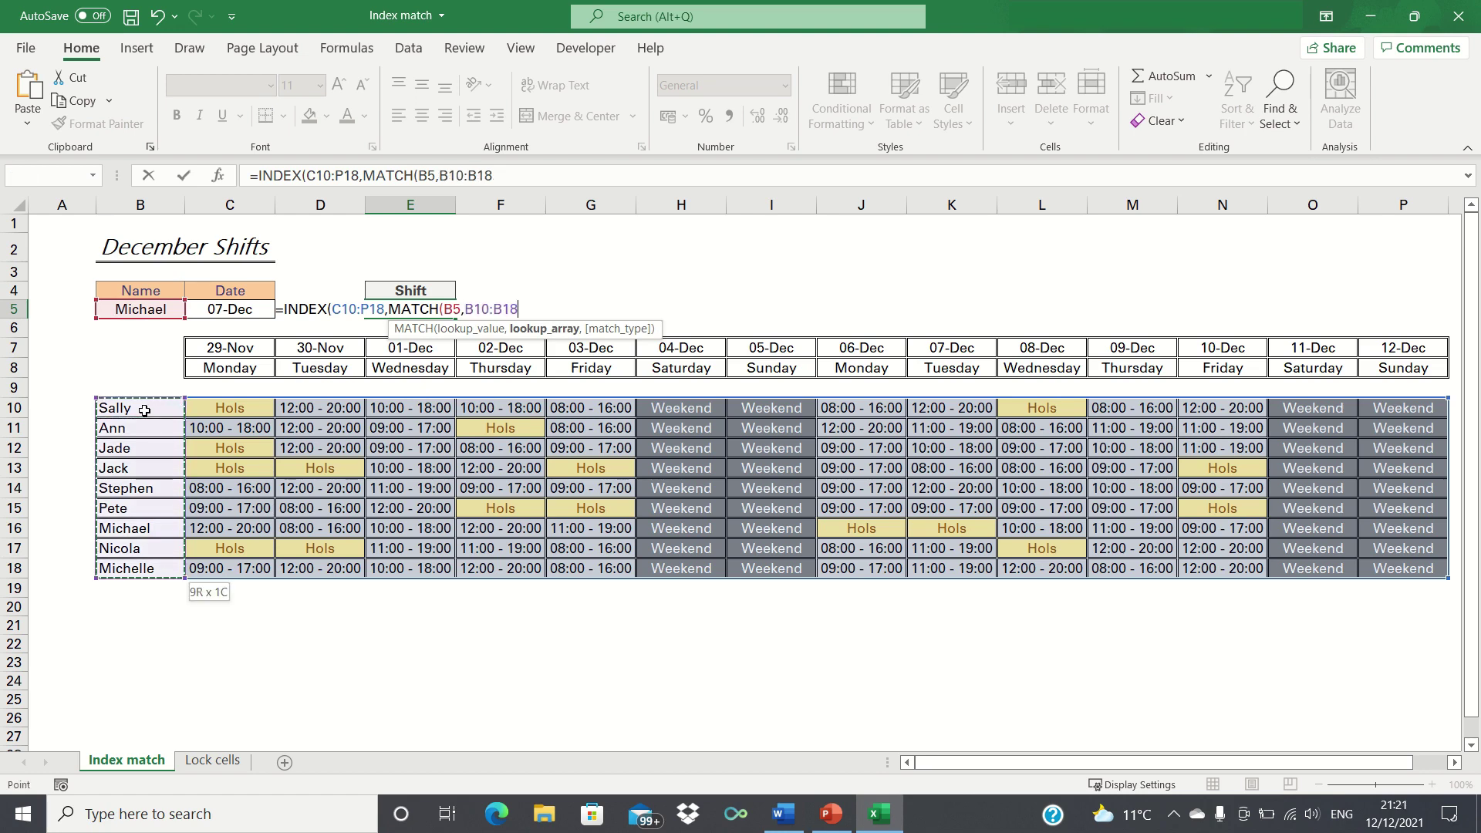
text(,0)
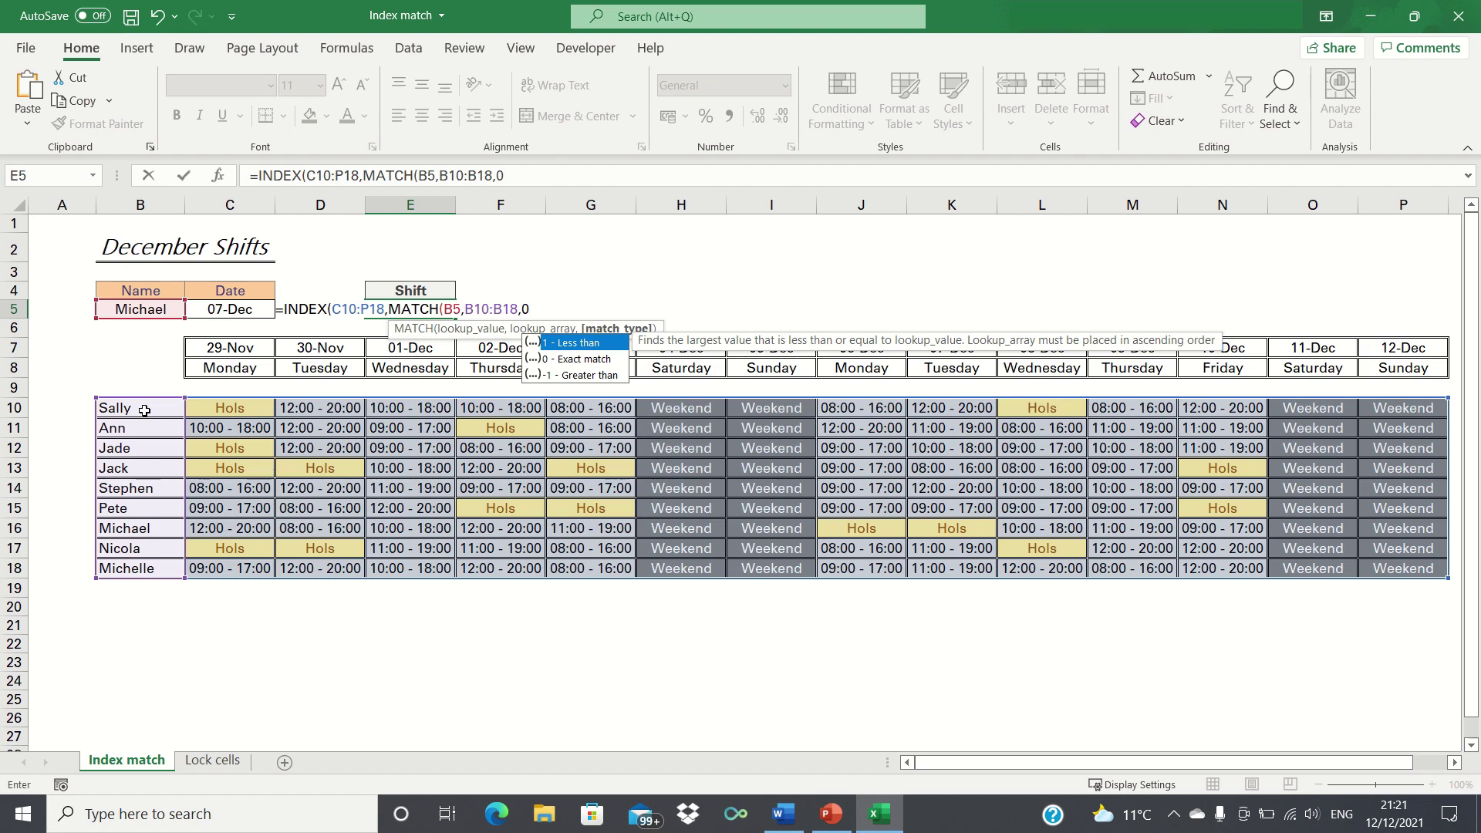
text())
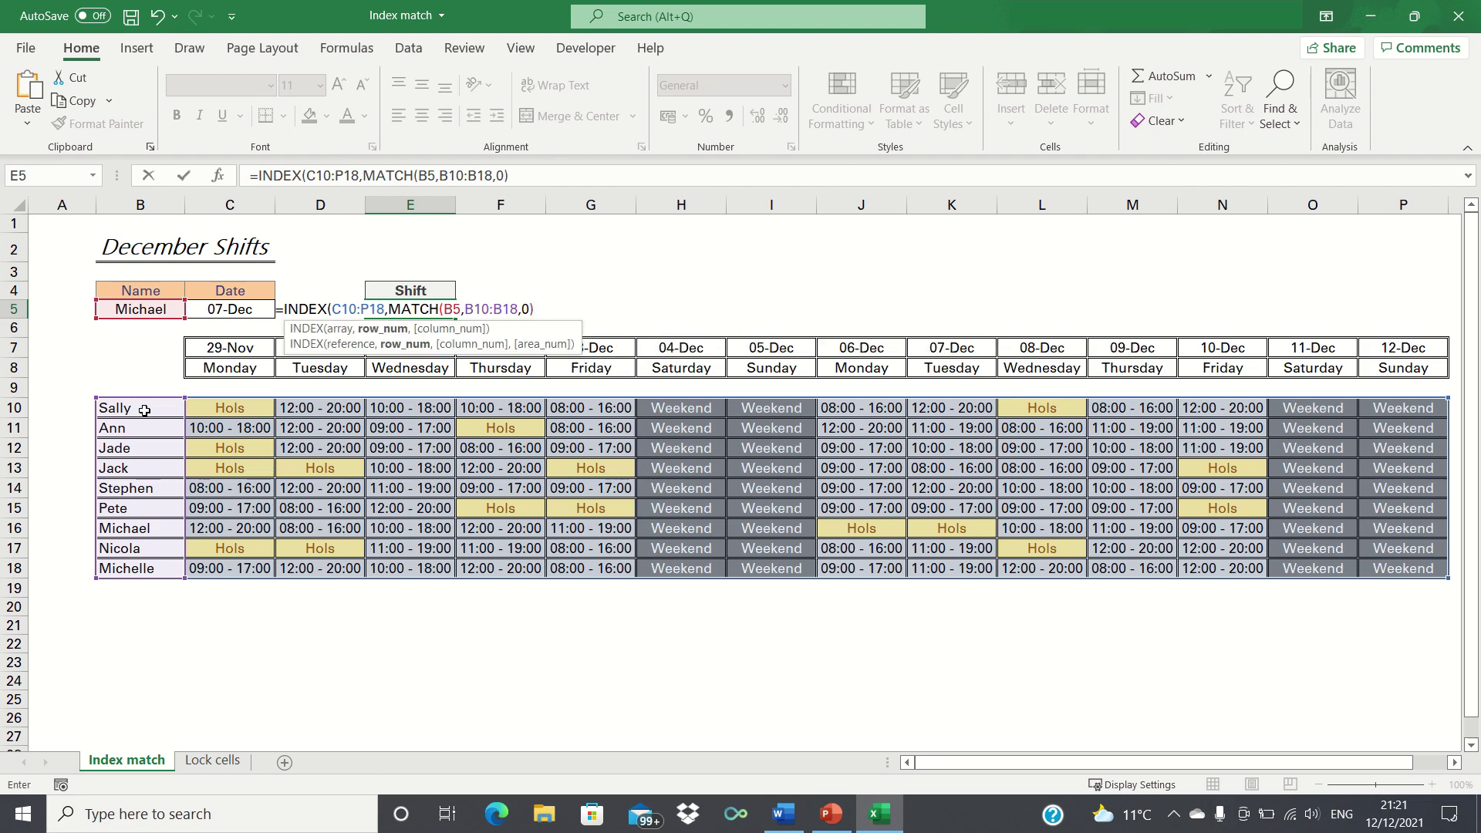
text(,)
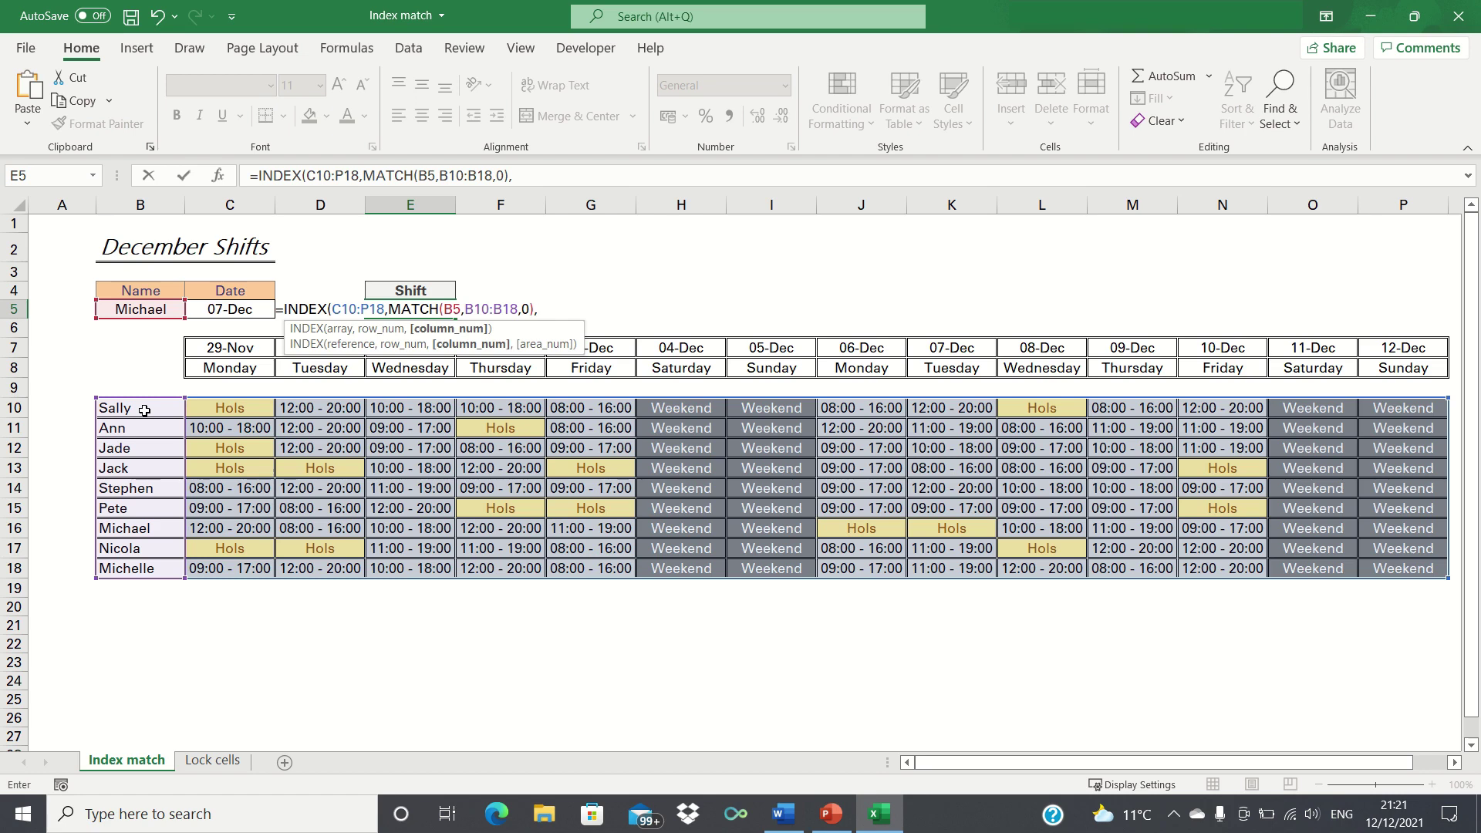
Step: Add MATCH(C5,C7:P7,0) to locate the chosen date in row 7, closing the formula
text(MATCH()
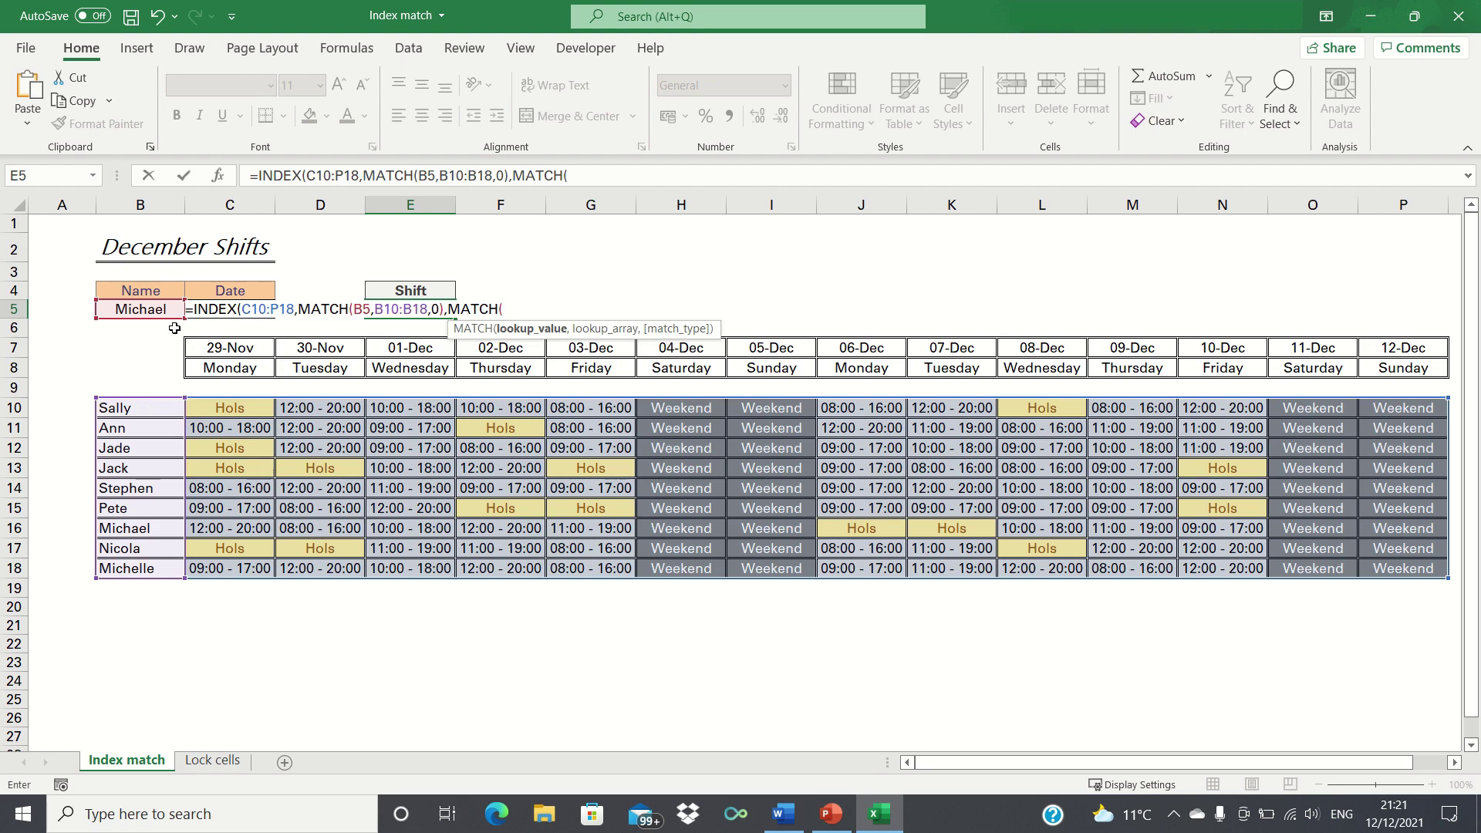
key(Left)
key(Left)
text(,)
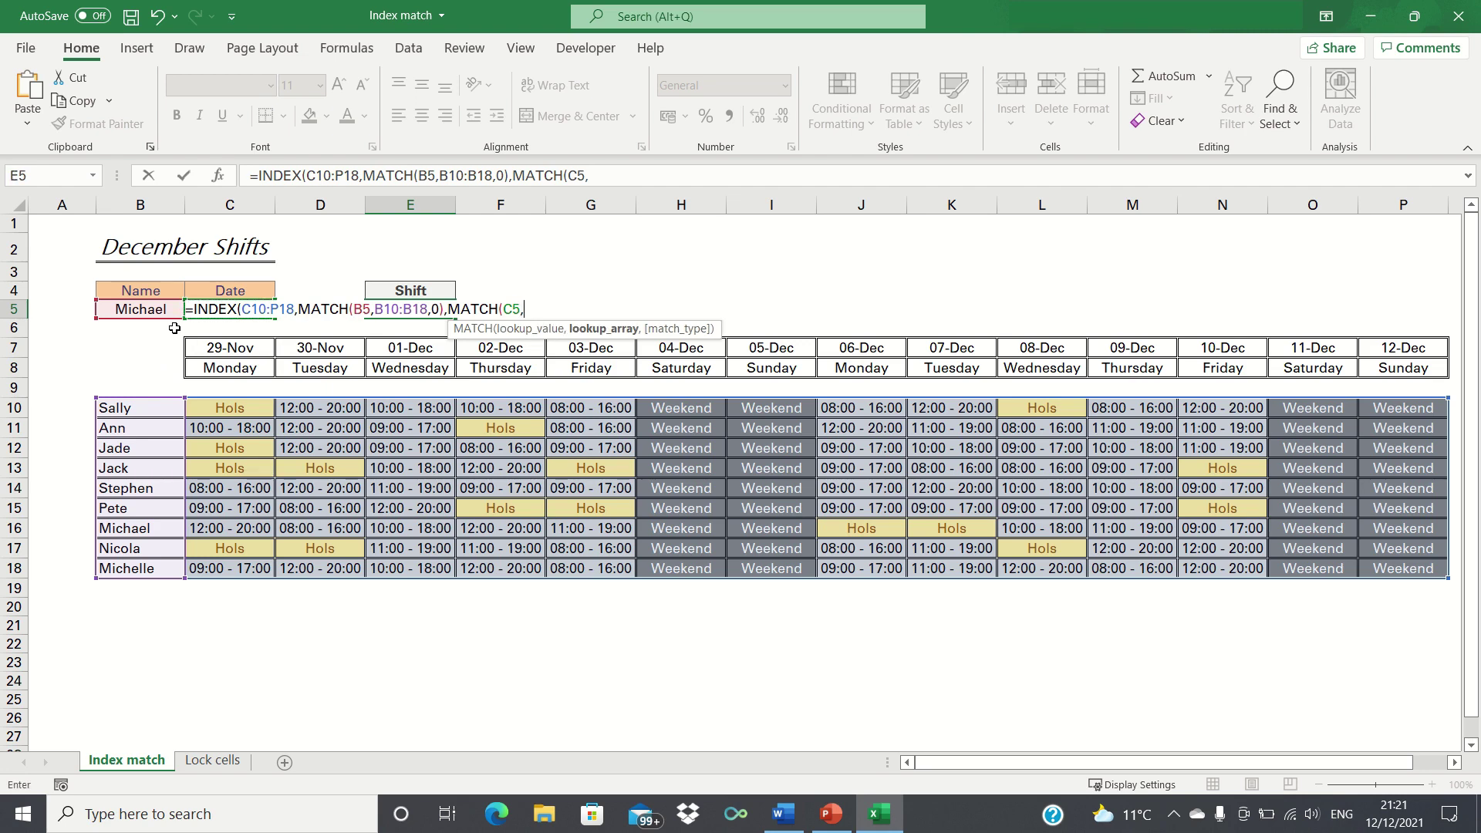
click(231, 346)
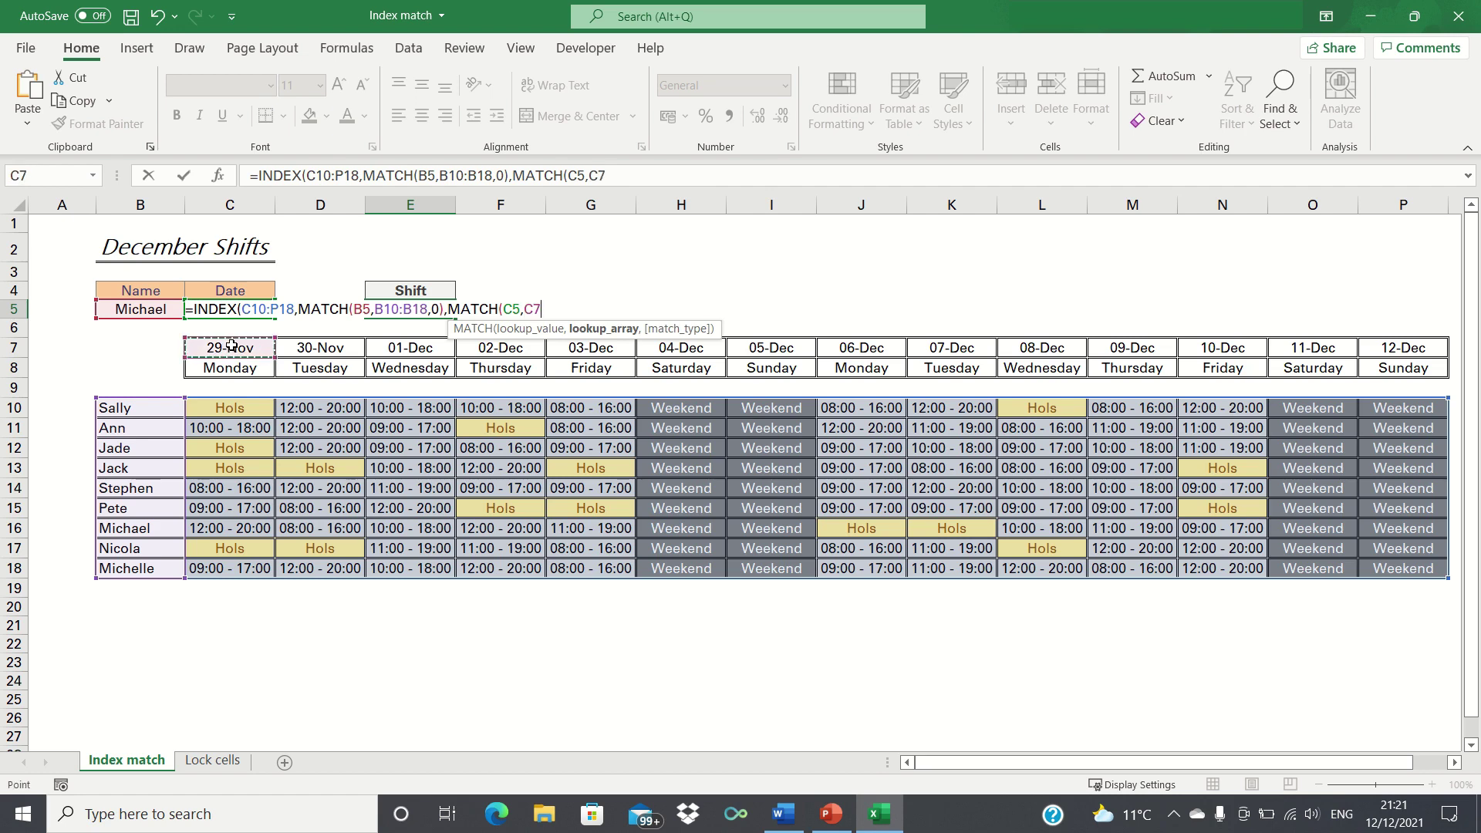
key(ctrl+shift+Right)
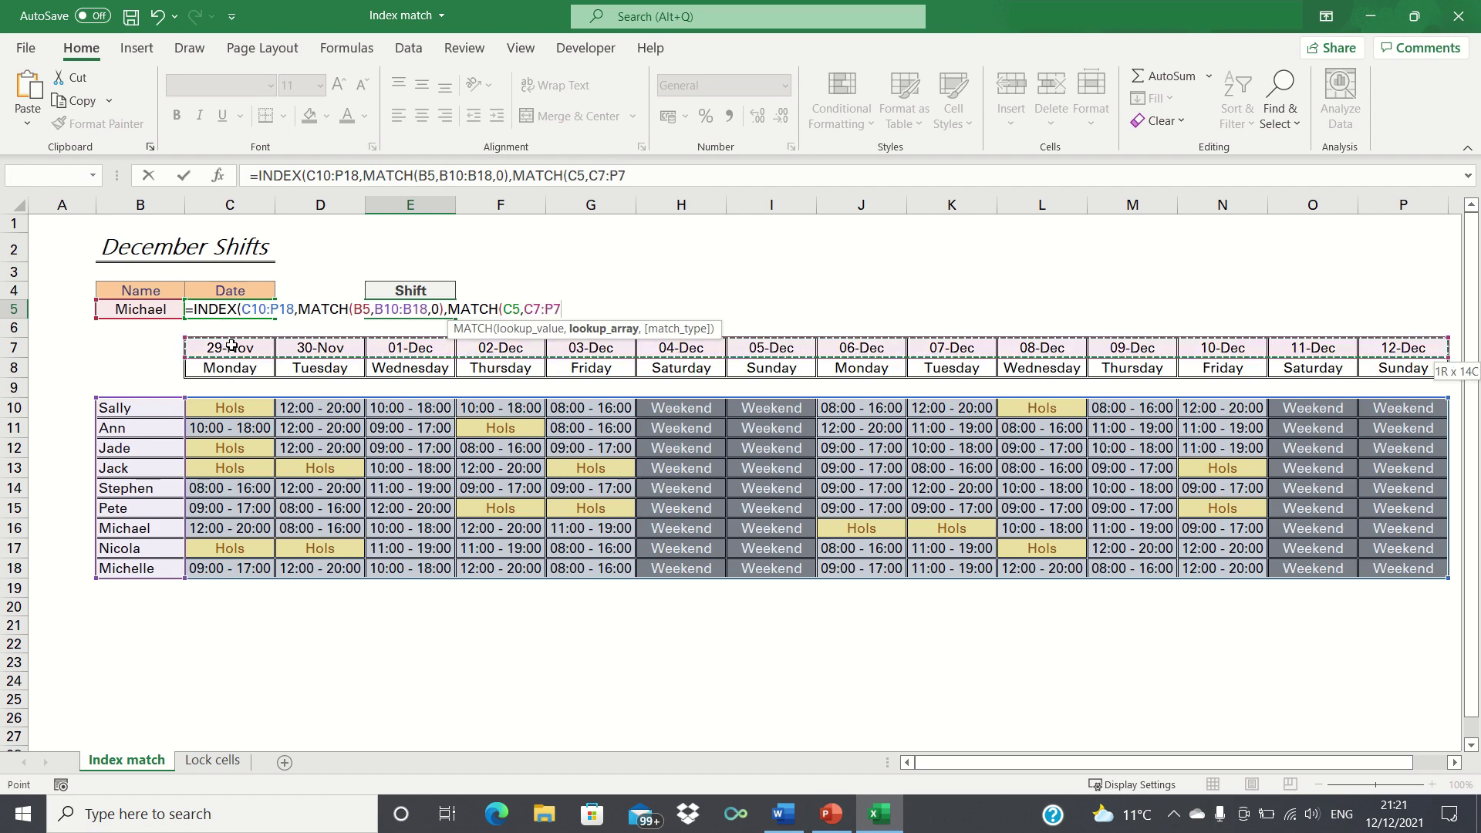
text(,0)
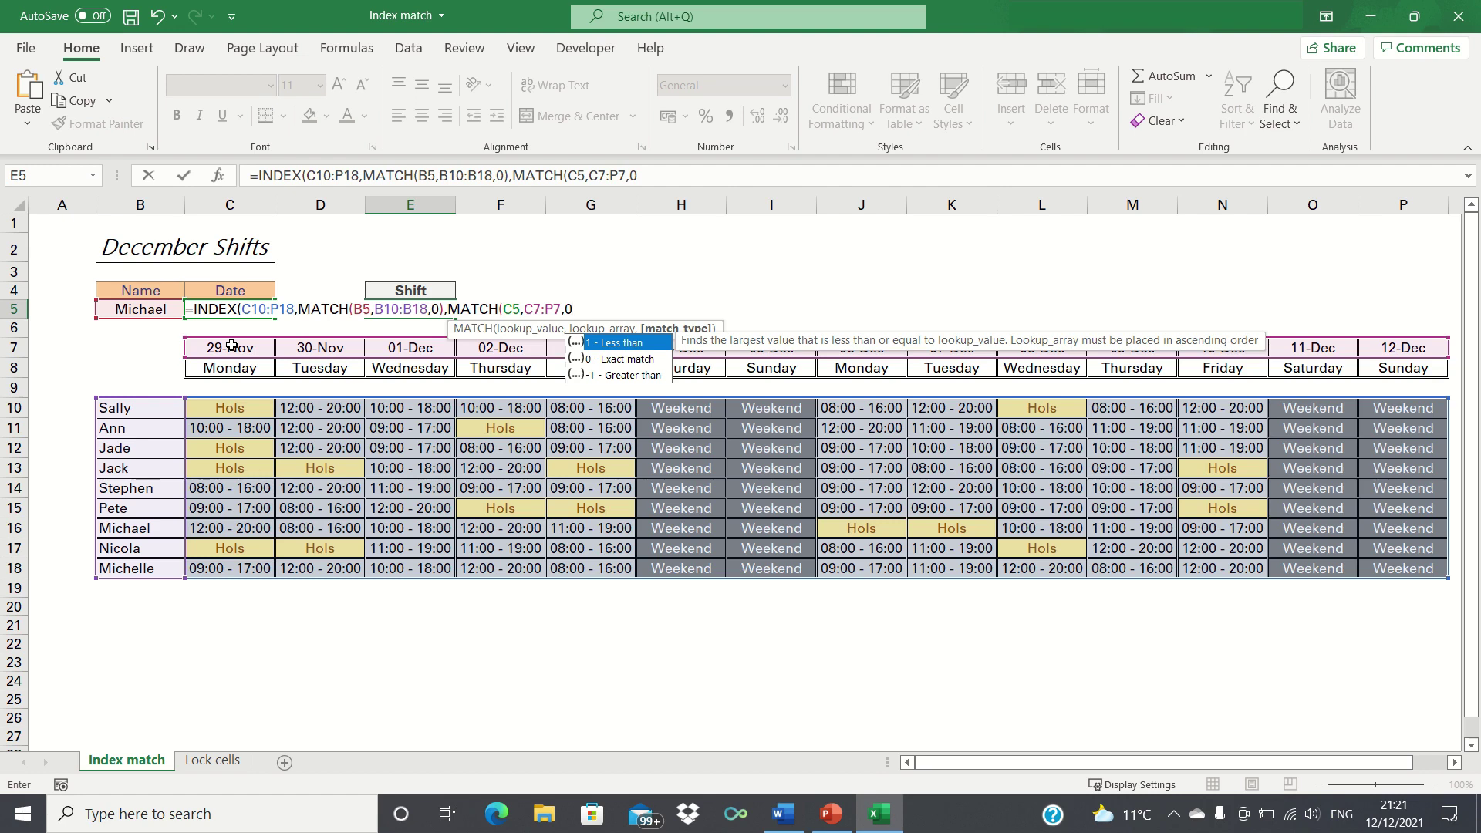
text()))
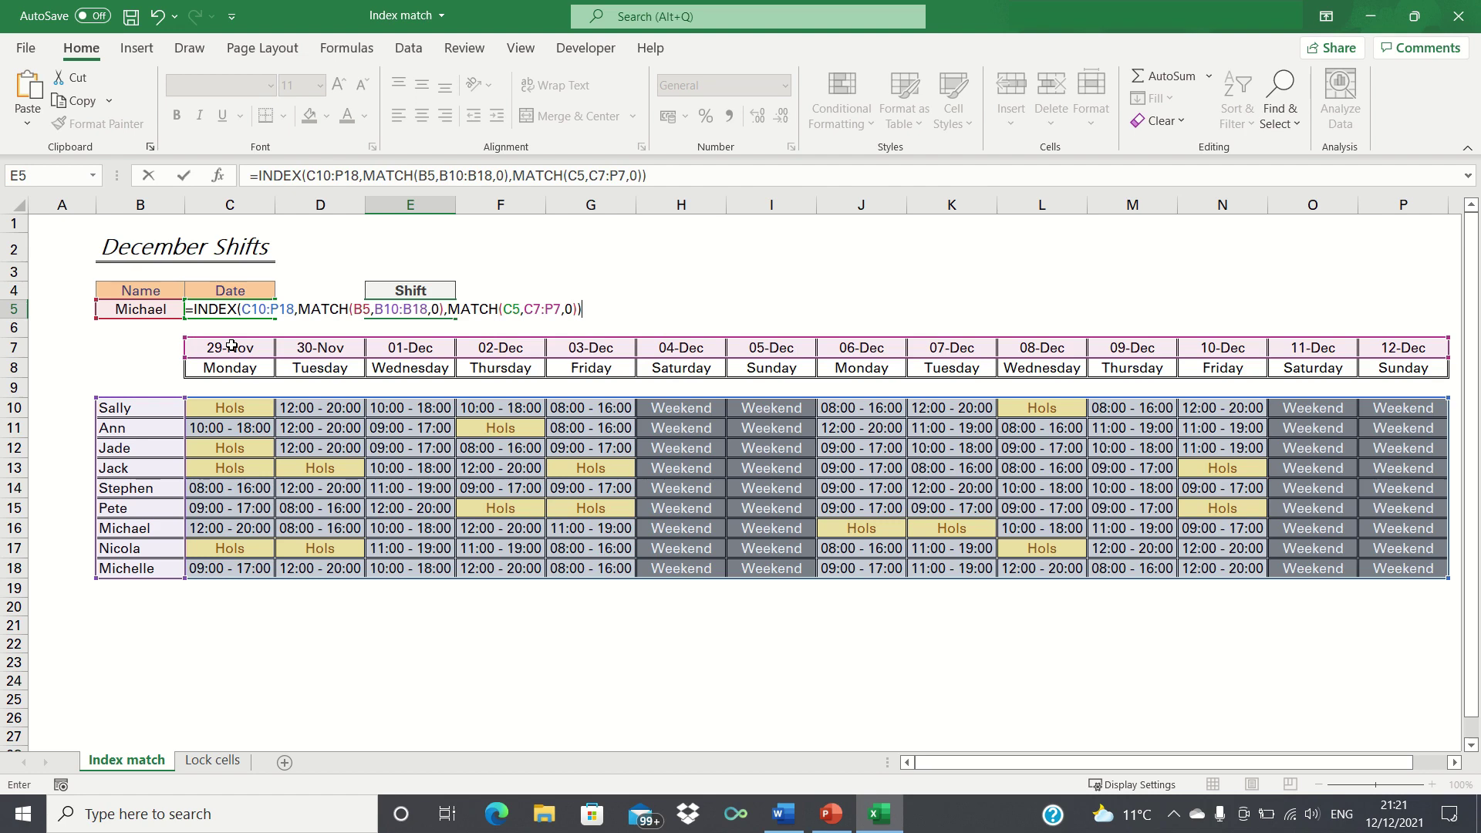
Step: Enter the formula and cross-check its result against Michael's row and the 07-Dec column
key(Return)
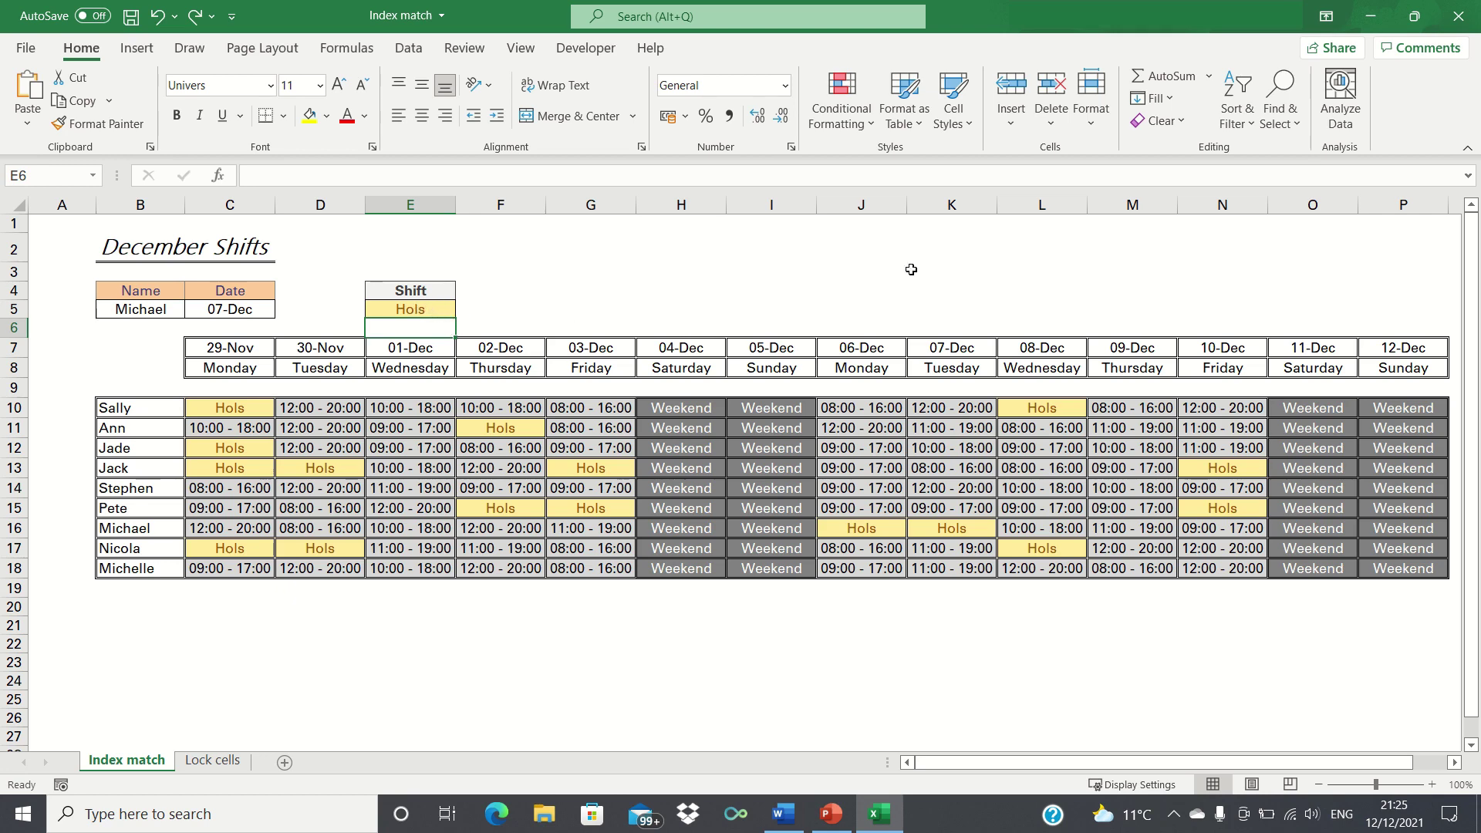
click(963, 208)
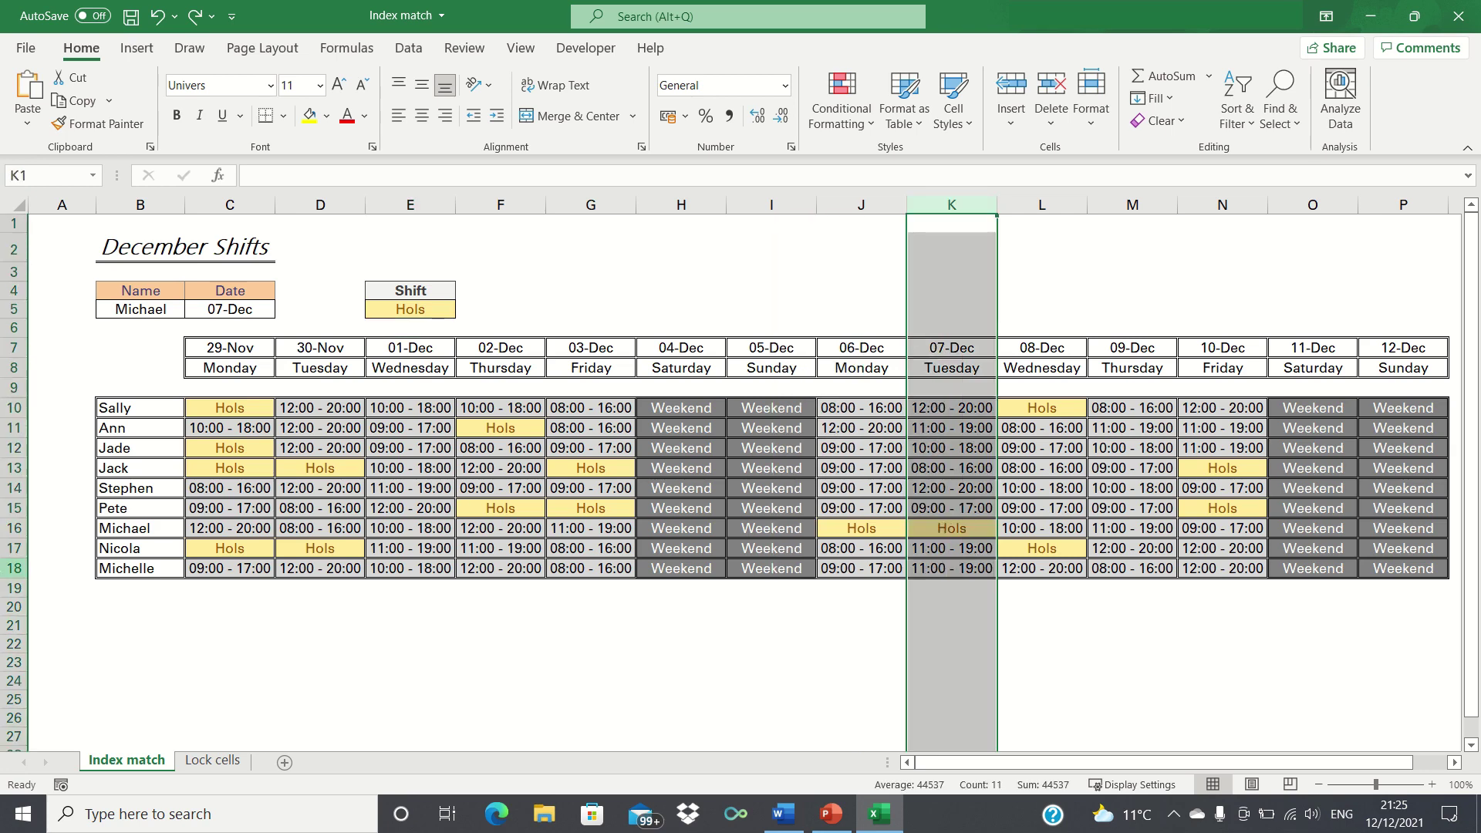
ctrl+click(20, 530)
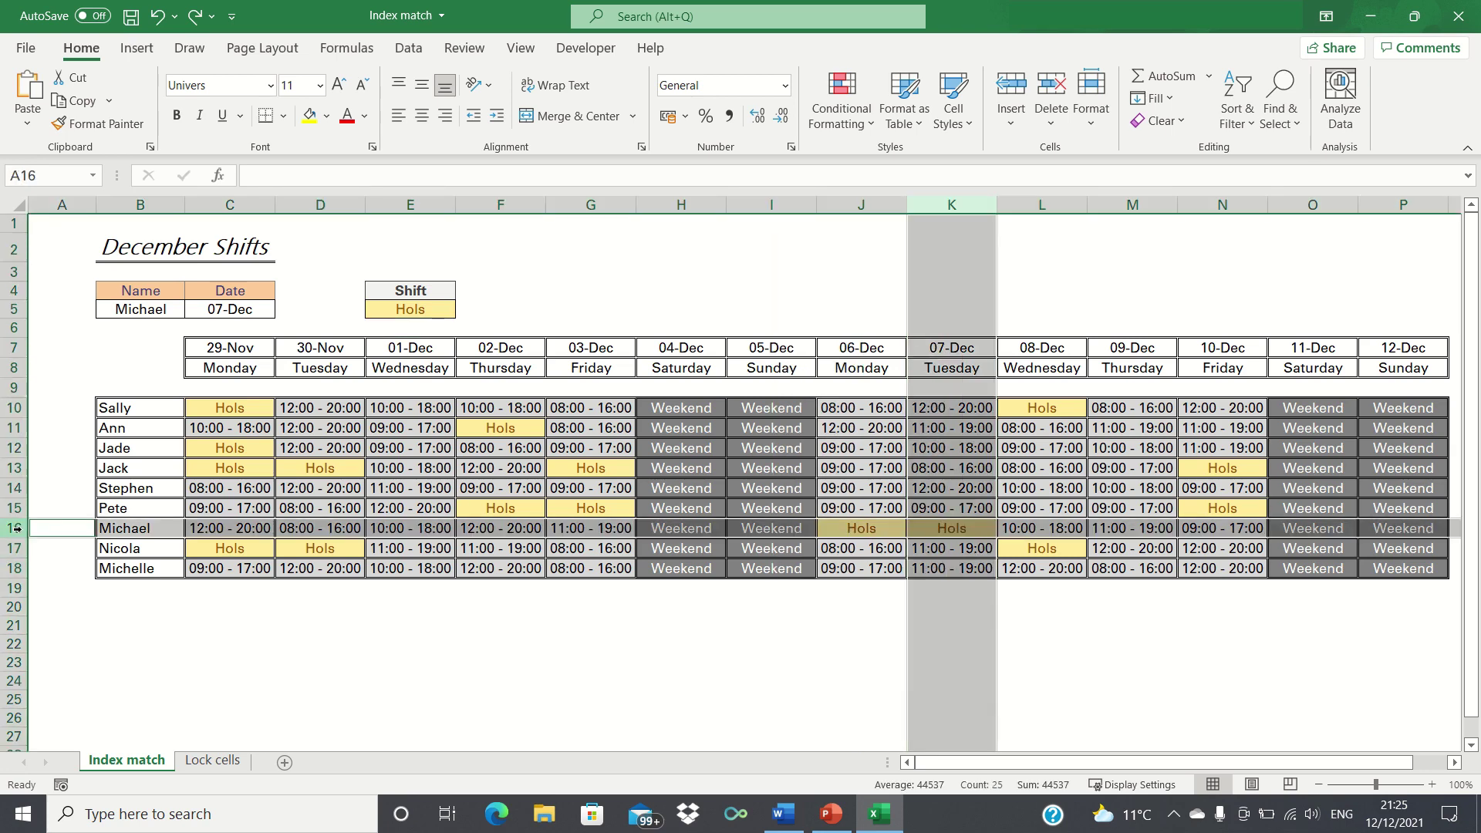
click(399, 325)
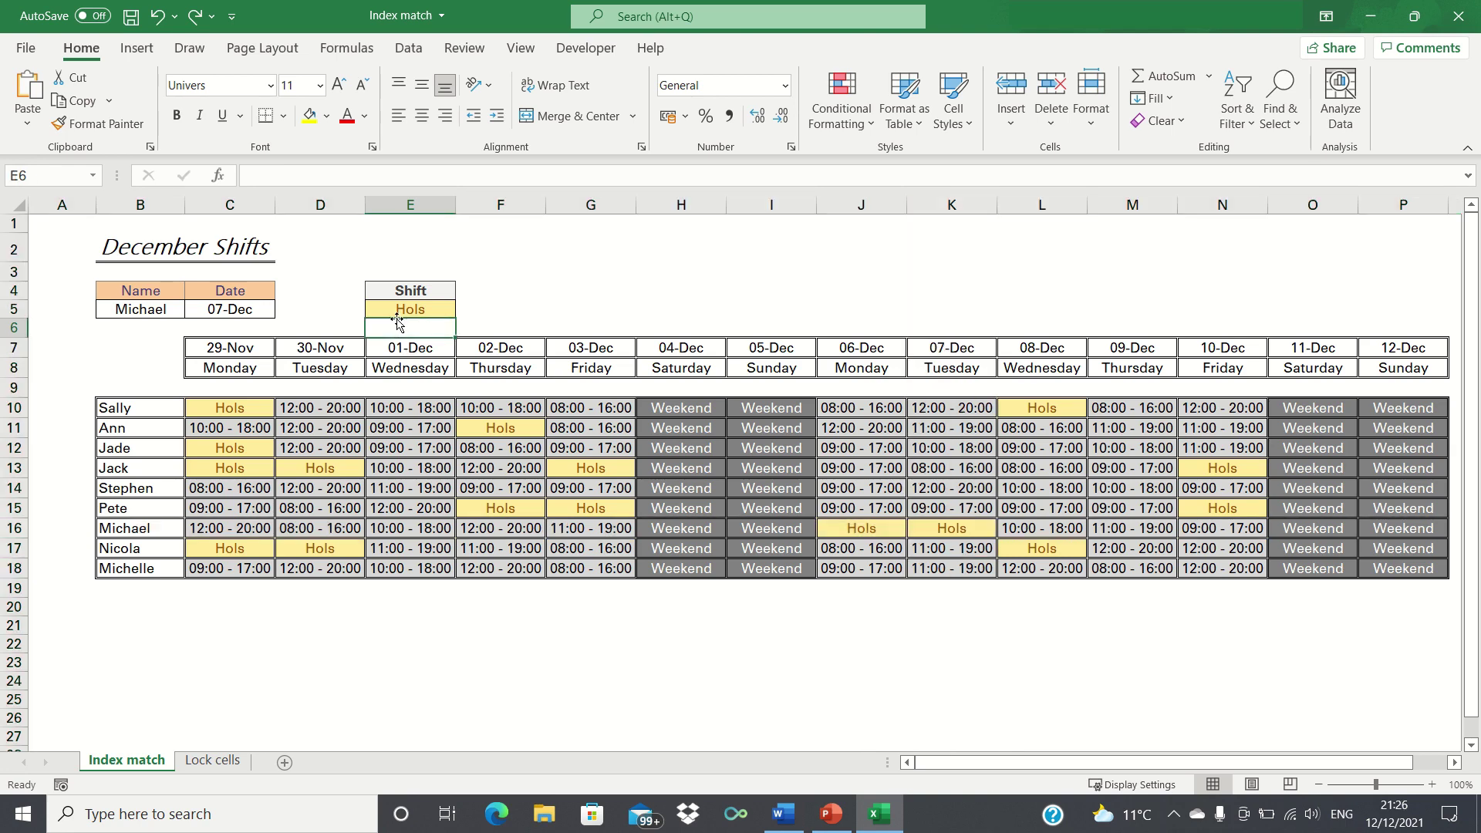
Step: Switch the lookup to Sally on 09-Dec and verify 08:00 - 16:00 against her row
click(170, 310)
text(Sally)
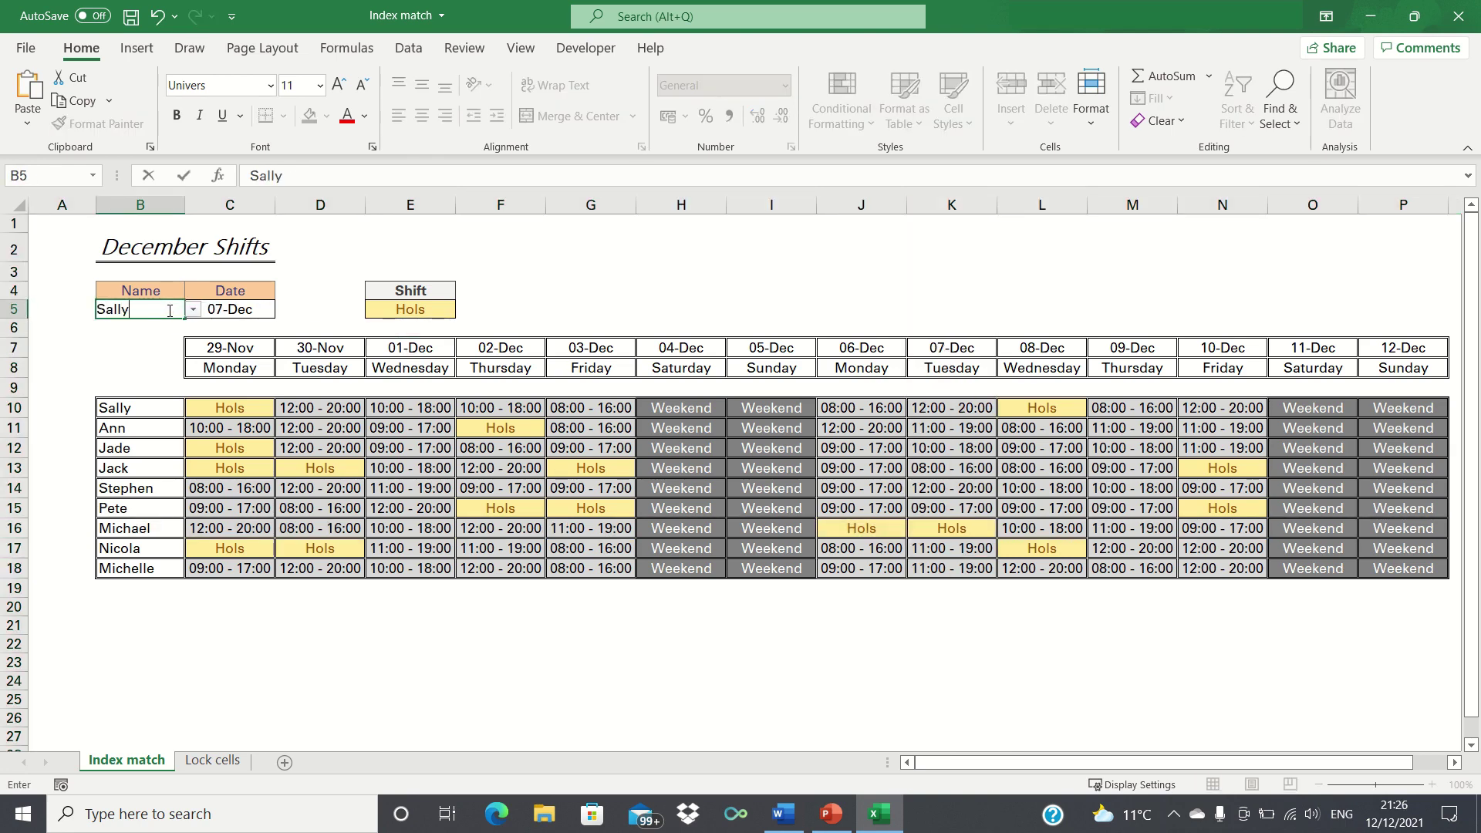
key(Tab)
click(284, 309)
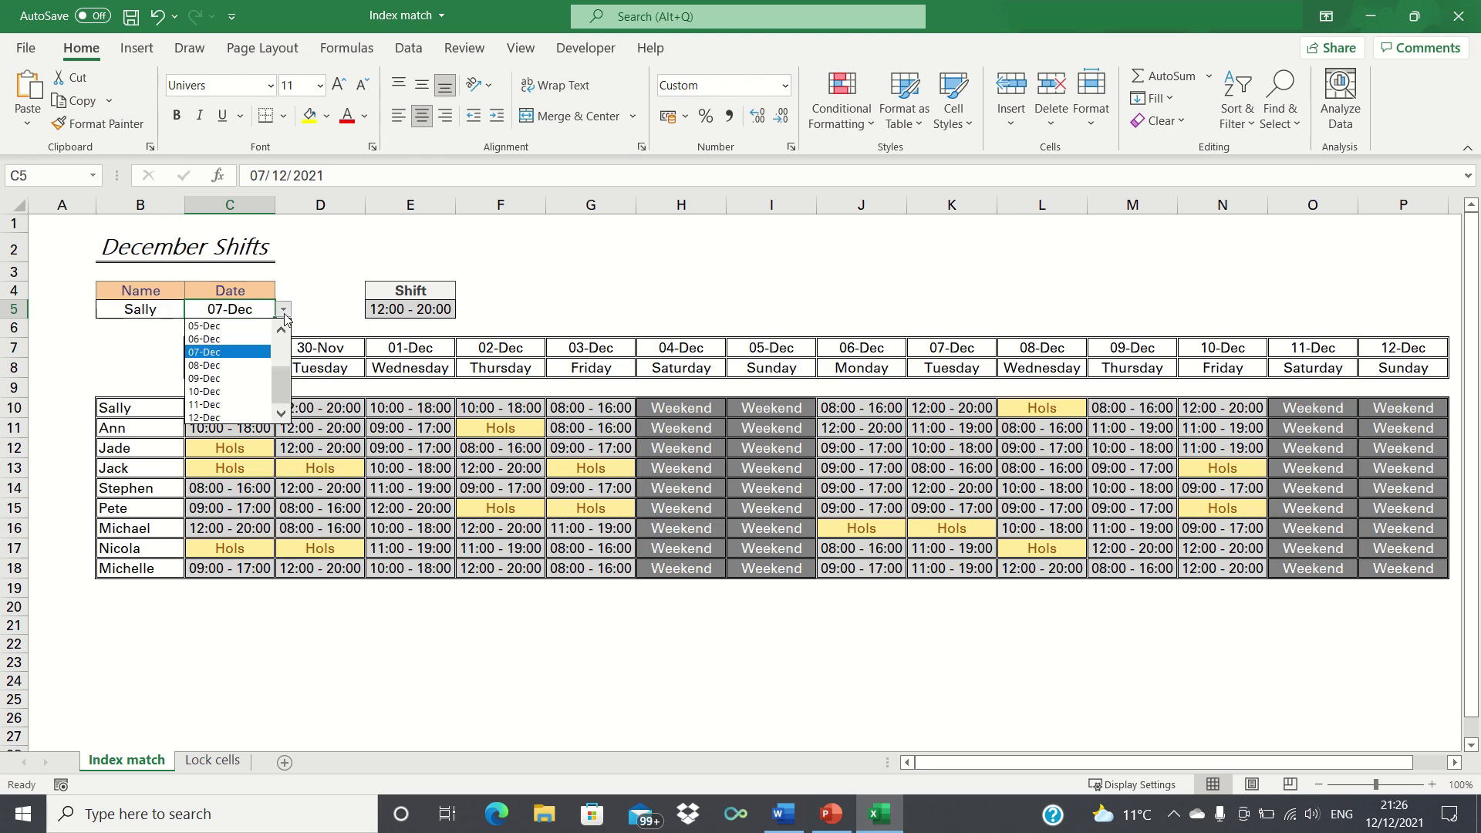
click(237, 379)
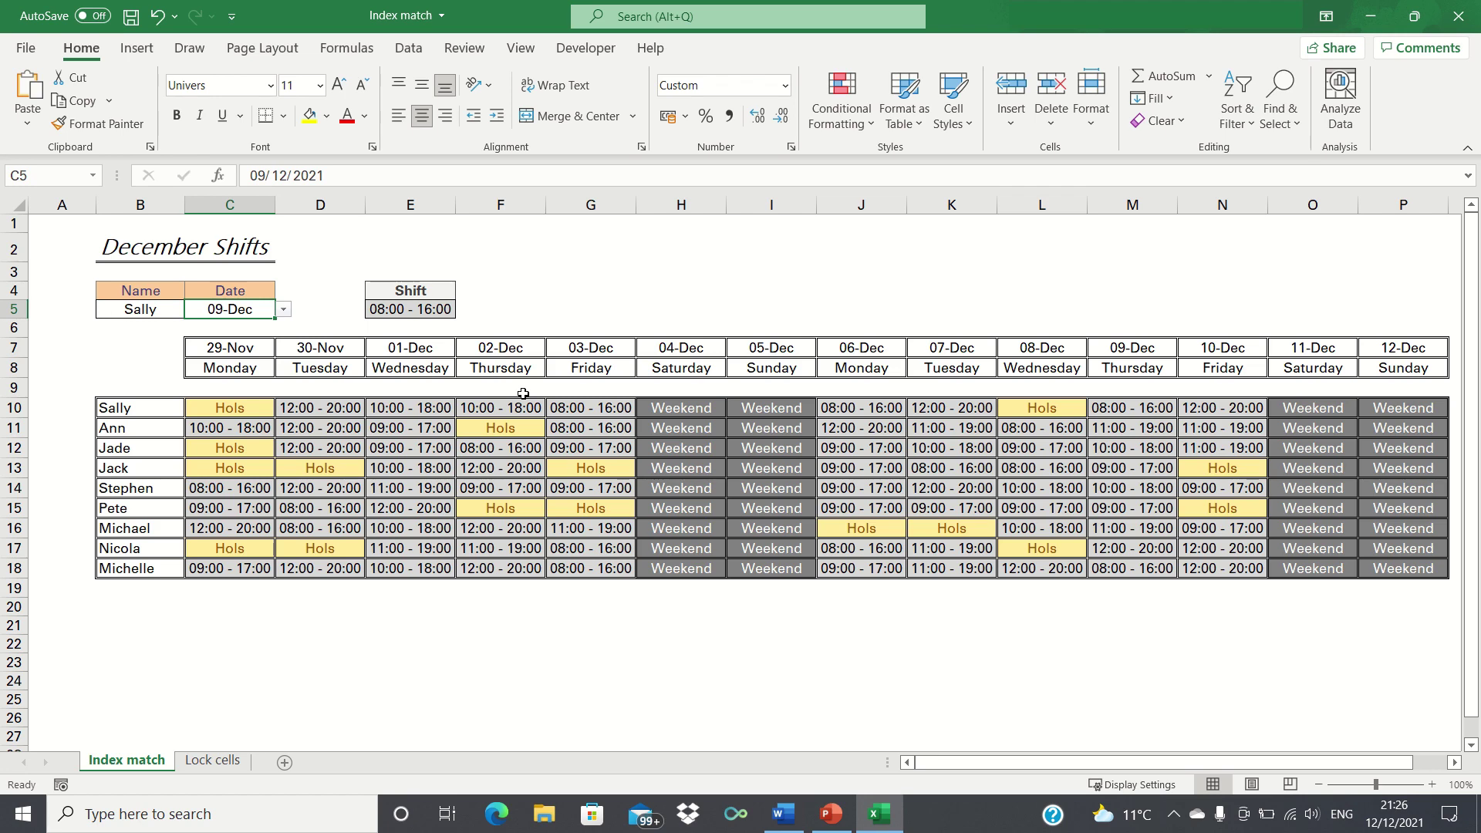
click(14, 407)
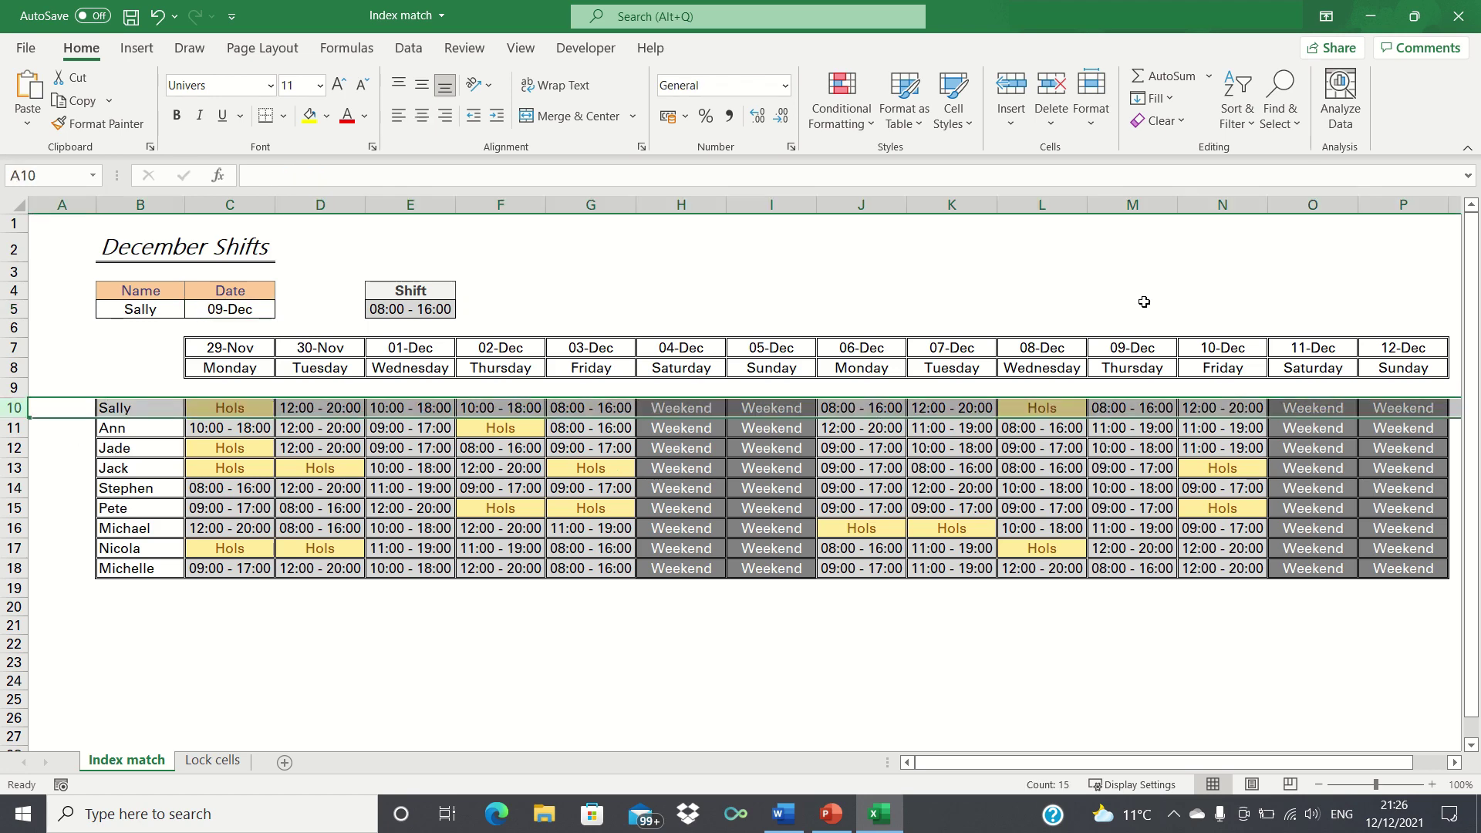
click(1144, 204)
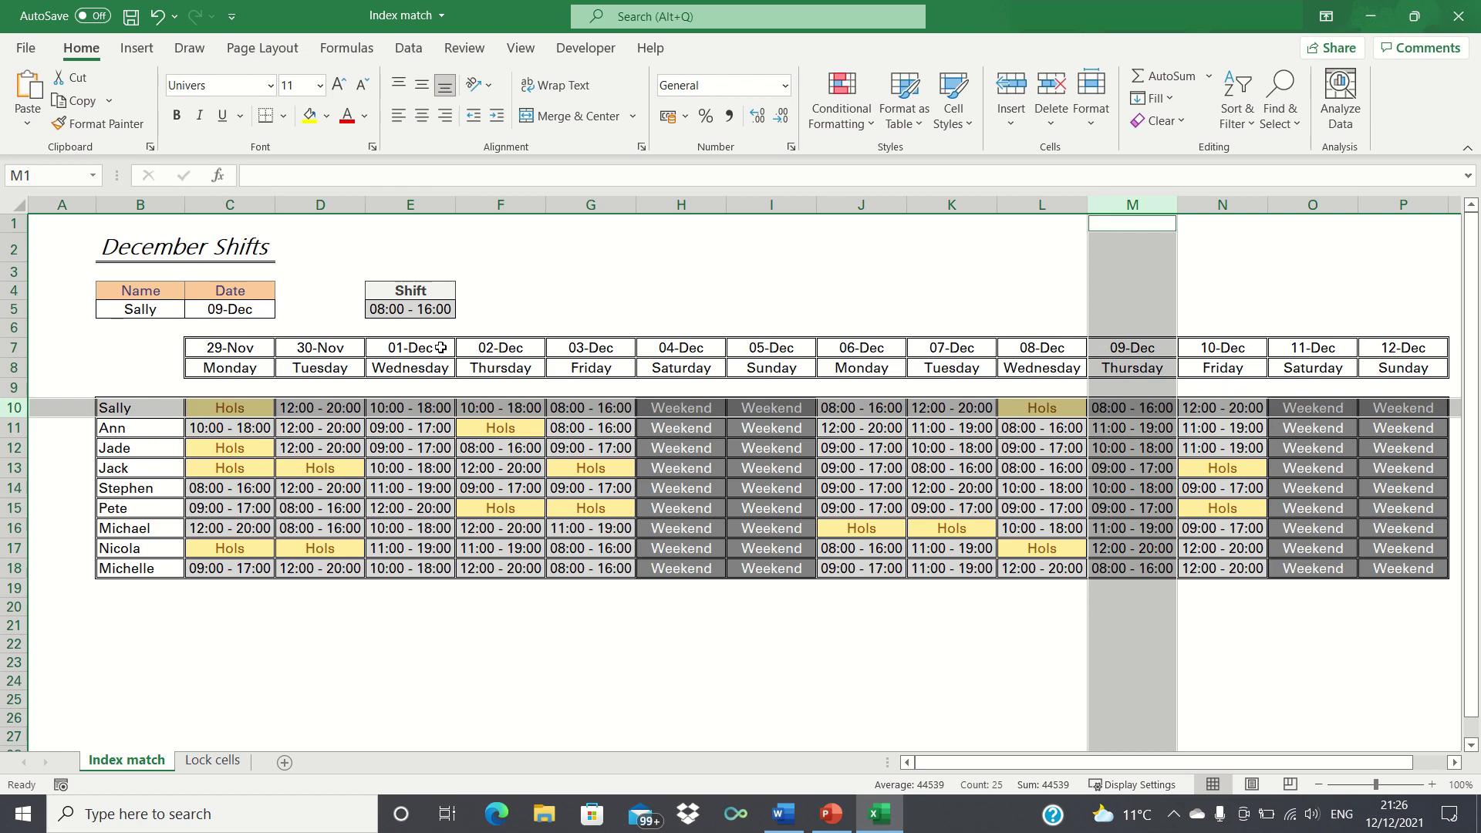
click(367, 330)
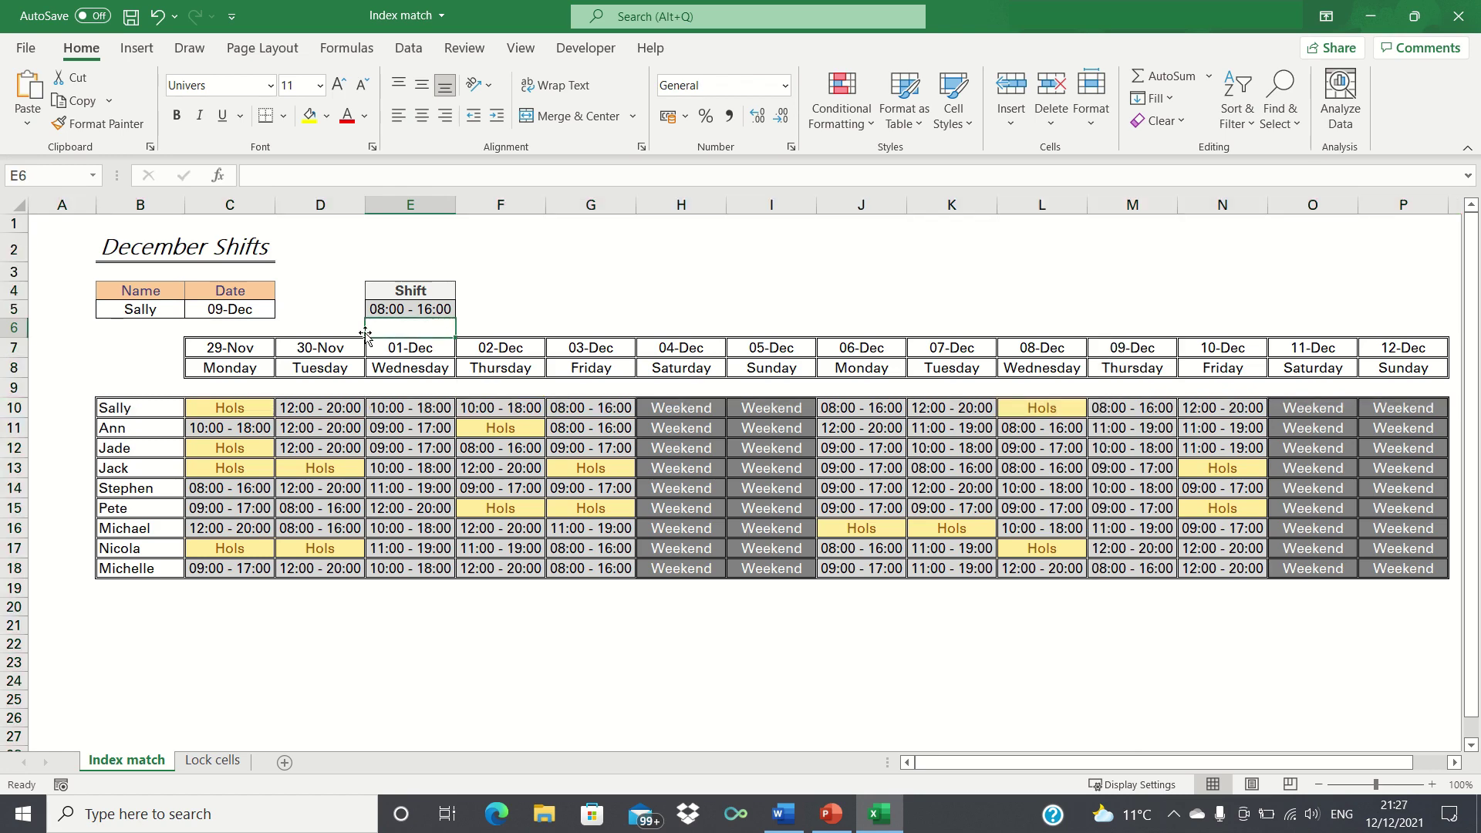